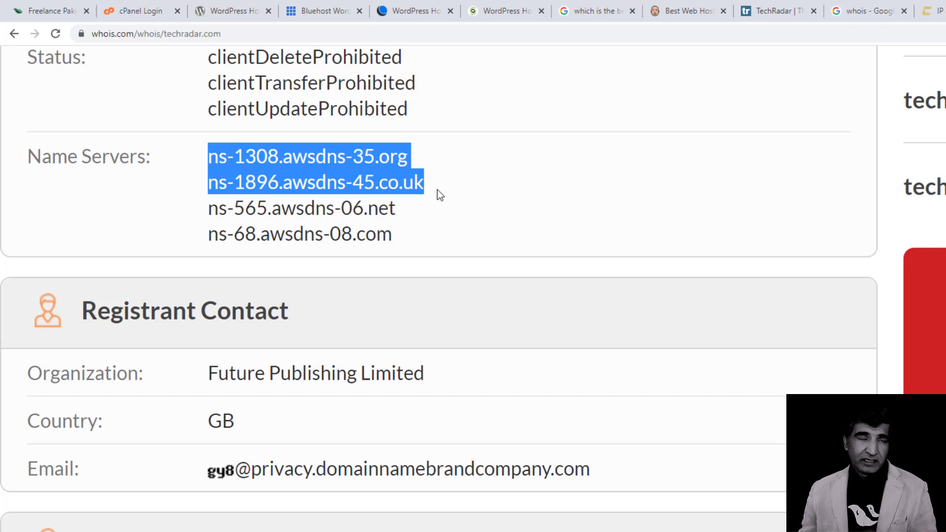
{"action": "scroll", "coordinate": [436, 193], "scroll_direction": "down", "scroll_amount": 1}
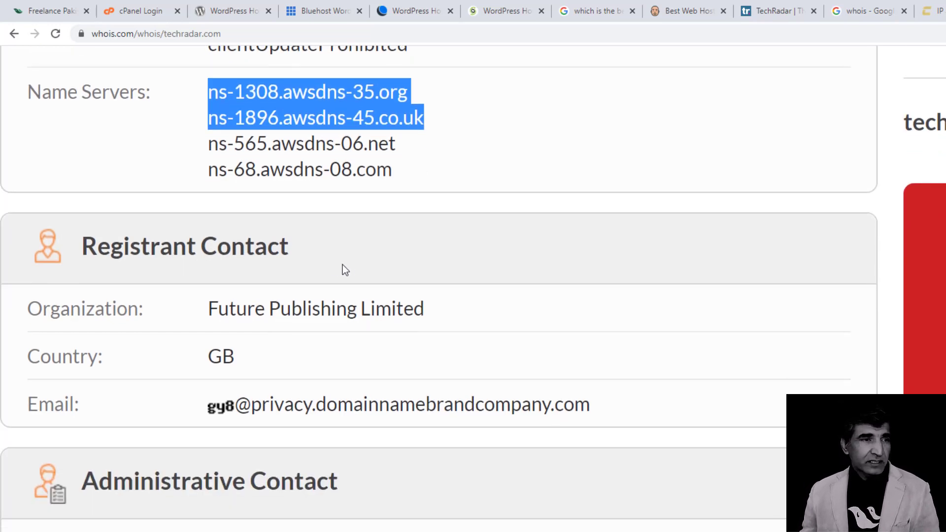
{"action": "scroll", "coordinate": [352, 267], "scroll_direction": "down", "scroll_amount": 2}
{"action": "scroll", "coordinate": [369, 200], "scroll_direction": "down", "scroll_amount": 1}
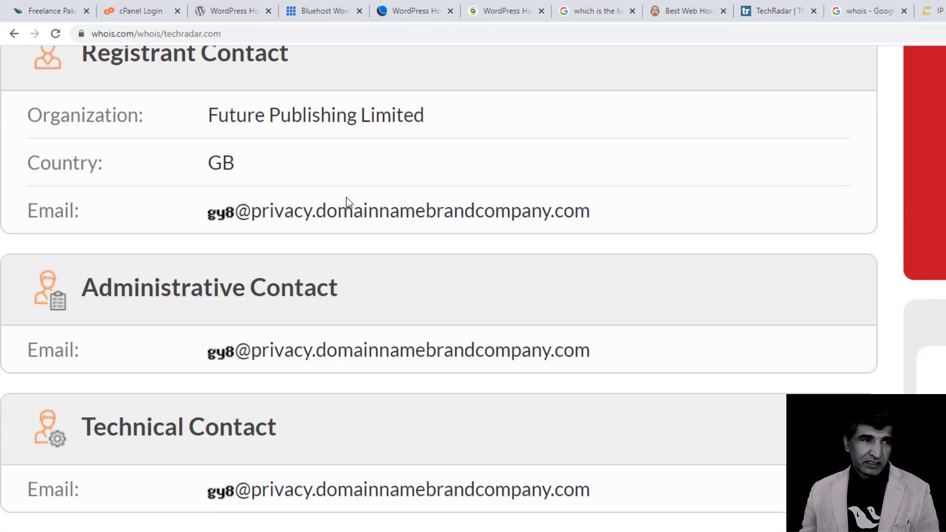
{"action": "scroll", "coordinate": [347, 197], "scroll_direction": "down", "scroll_amount": 2}
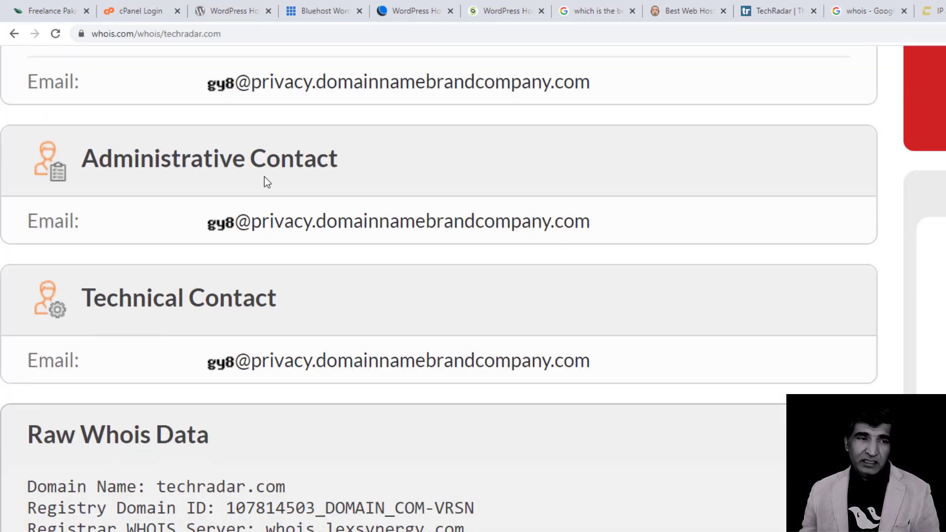
{"action": "scroll", "coordinate": [264, 176], "scroll_direction": "down", "scroll_amount": 2}
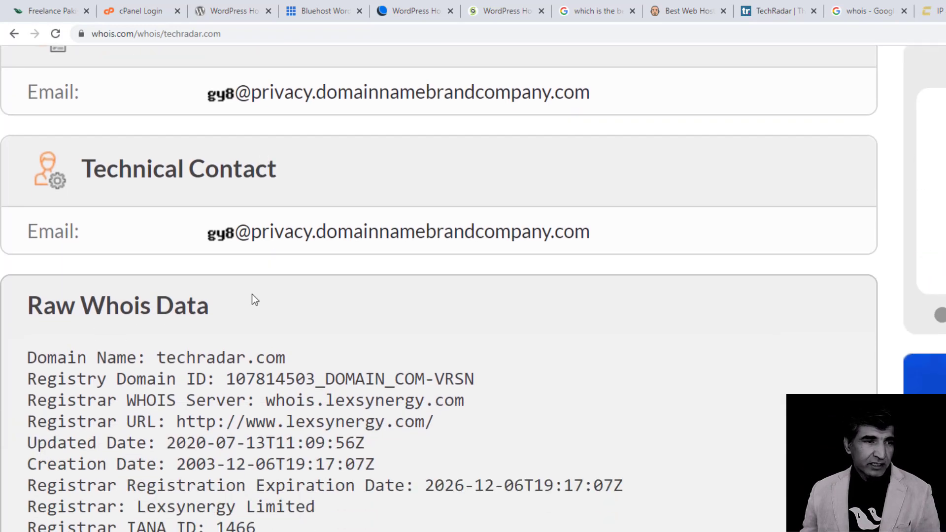
{"action": "scroll", "coordinate": [252, 293], "scroll_direction": "down", "scroll_amount": 20}
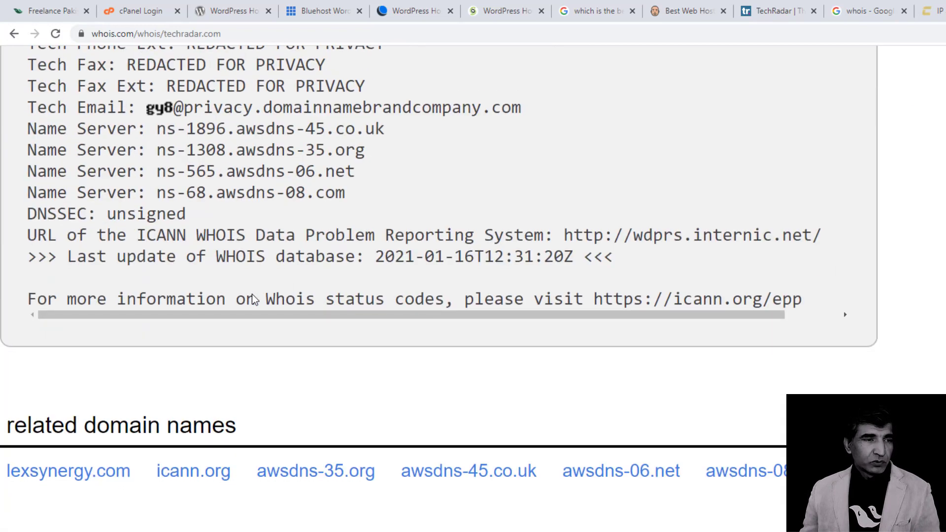
{"action": "scroll", "coordinate": [486, 332], "scroll_direction": "down", "scroll_amount": 6}
{"action": "scroll", "coordinate": [511, 302], "scroll_direction": "up", "scroll_amount": 14}
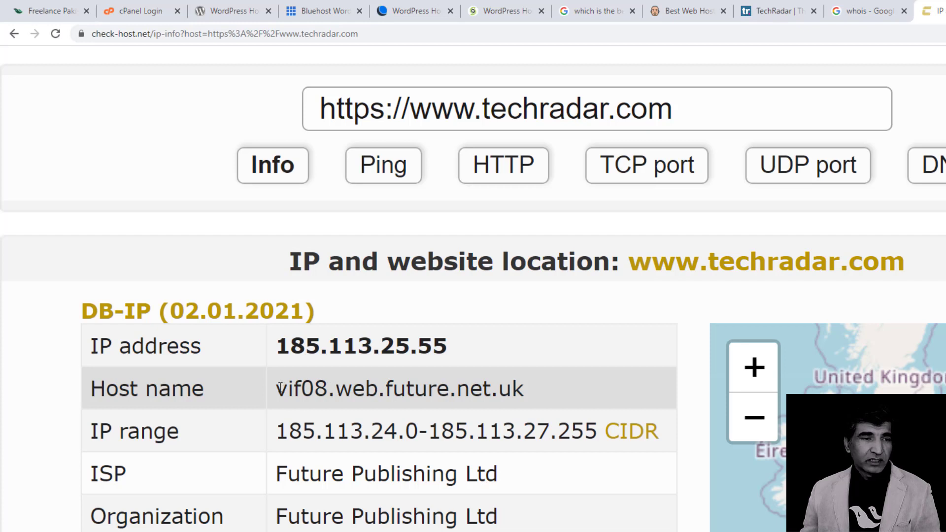
Select, then deselect, the techradar.com host name vif08.web.future.net.uk on check-host.net.
{"action": "left_click_drag", "start_coordinate": [277, 388], "coordinate": [535, 397]}
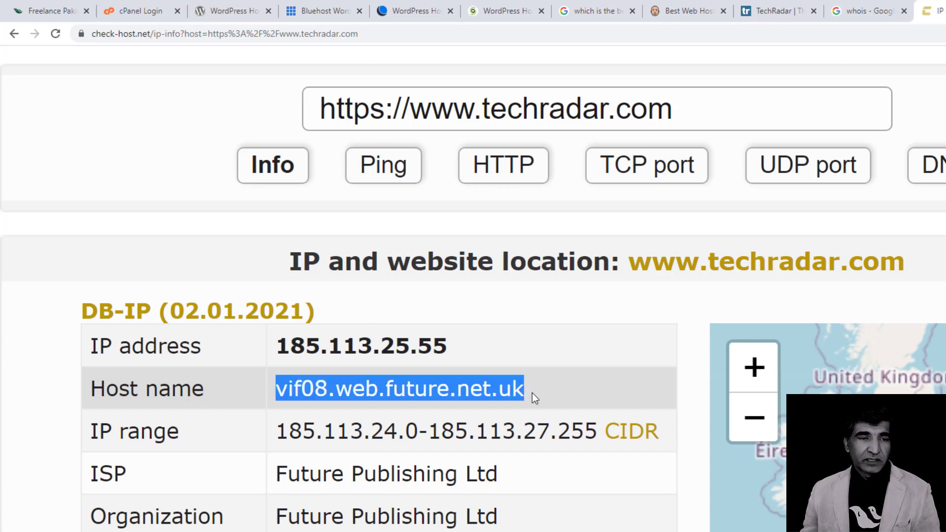
{"action": "left_click", "coordinate": [532, 393]}
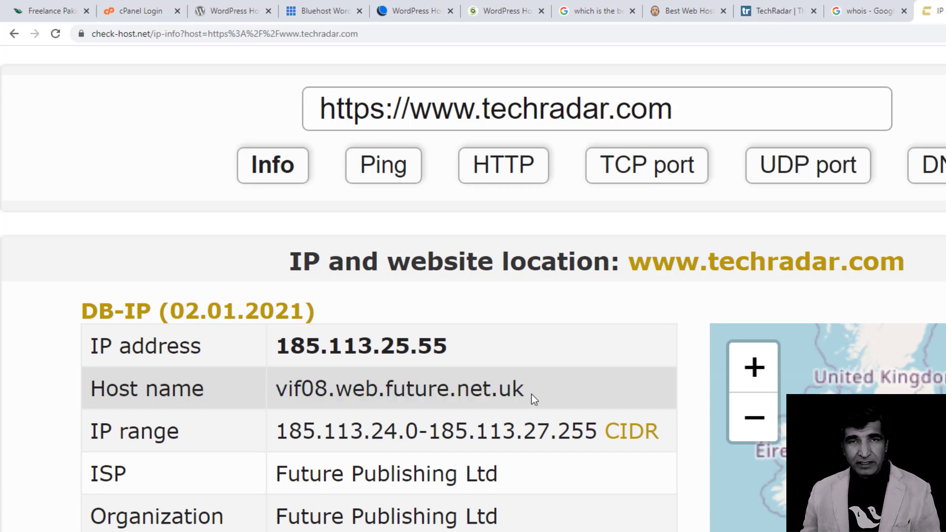
{"action": "scroll", "coordinate": [645, 255], "scroll_direction": "down", "scroll_amount": 5}
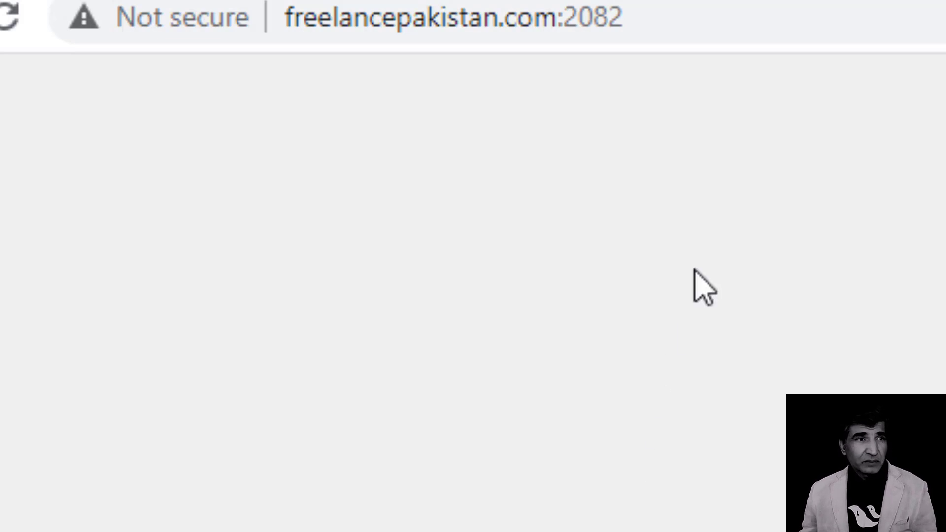
Change the address port from 2082 to 2083 and load the cPanel login.
{"action": "left_click", "coordinate": [720, 35]}
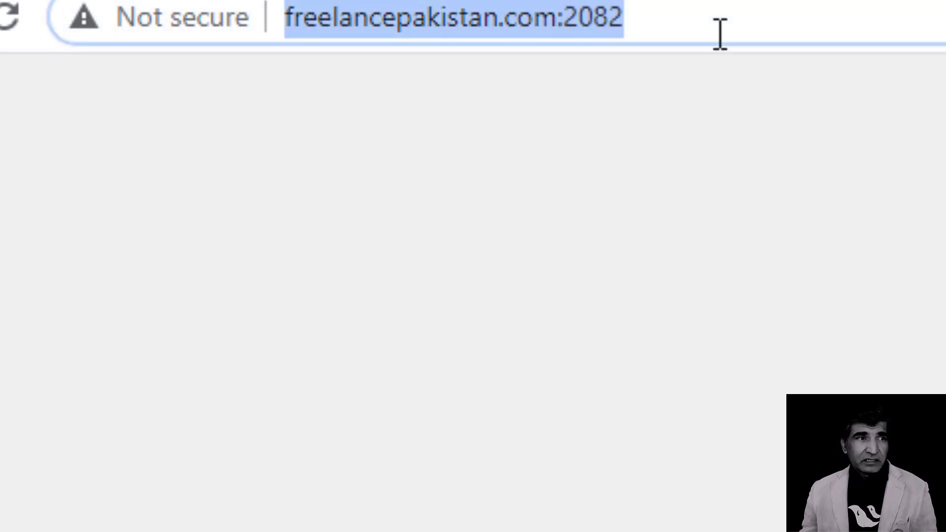
{"action": "left_click", "coordinate": [222, 117]}
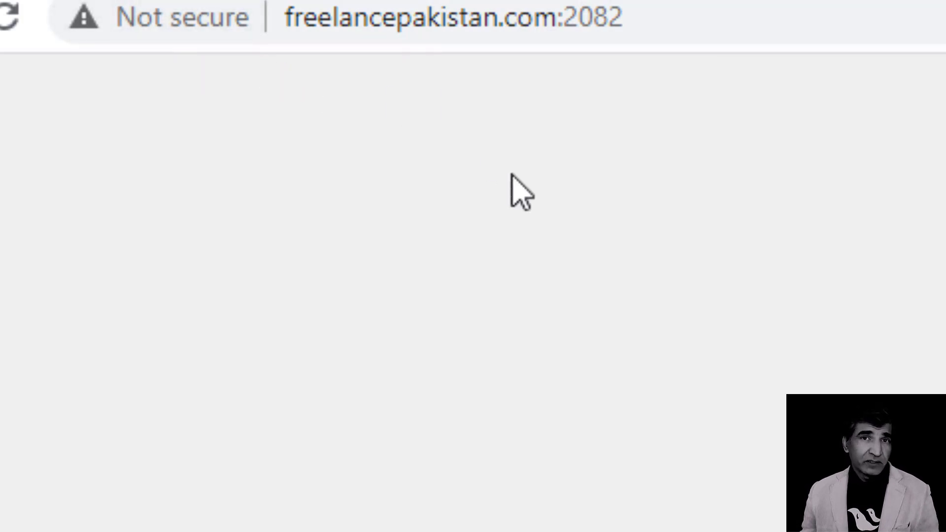
{"action": "left_click", "coordinate": [611, 17]}
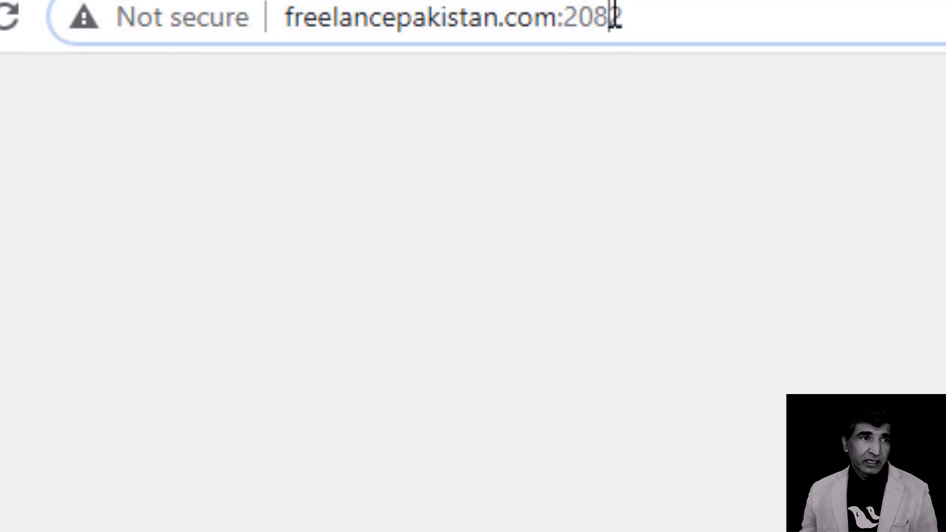
{"action": "left_click_drag", "start_coordinate": [613, 17], "coordinate": [670, 18]}
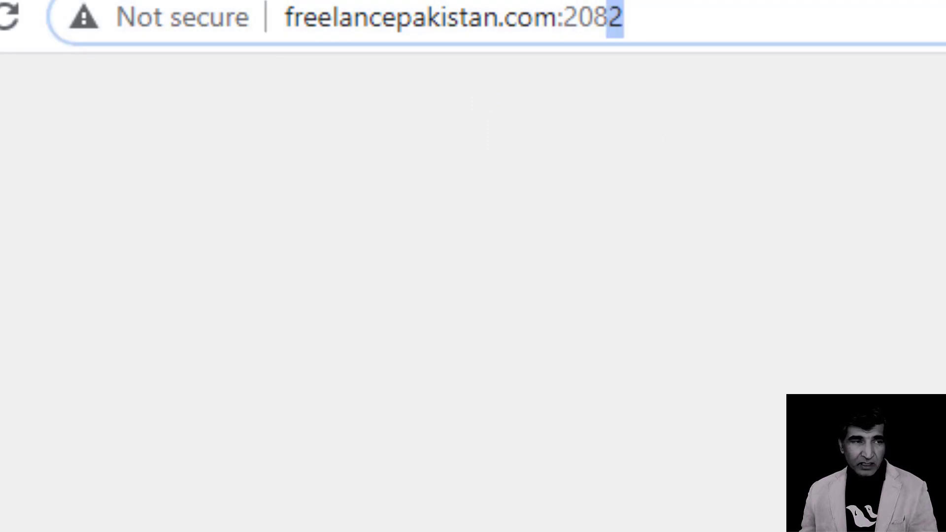
{"action": "type", "text": "3"}
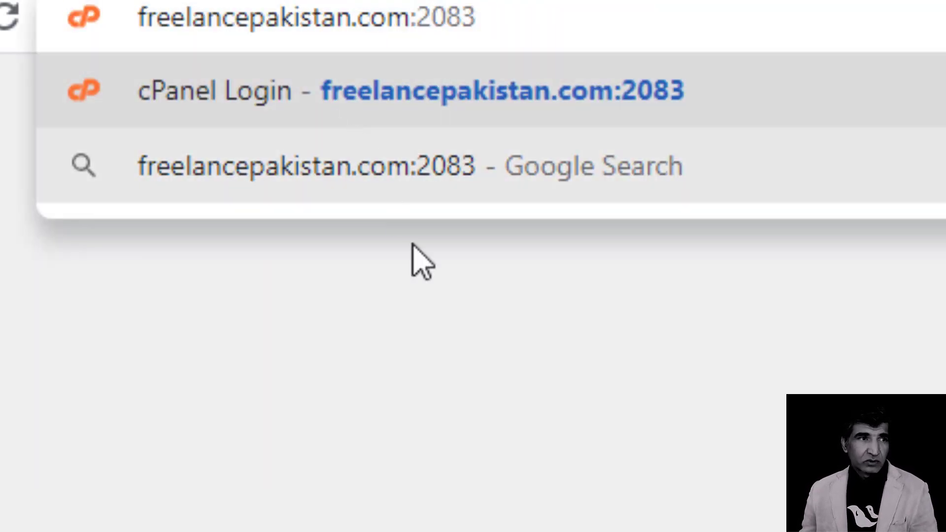
{"action": "key", "text": "Return"}
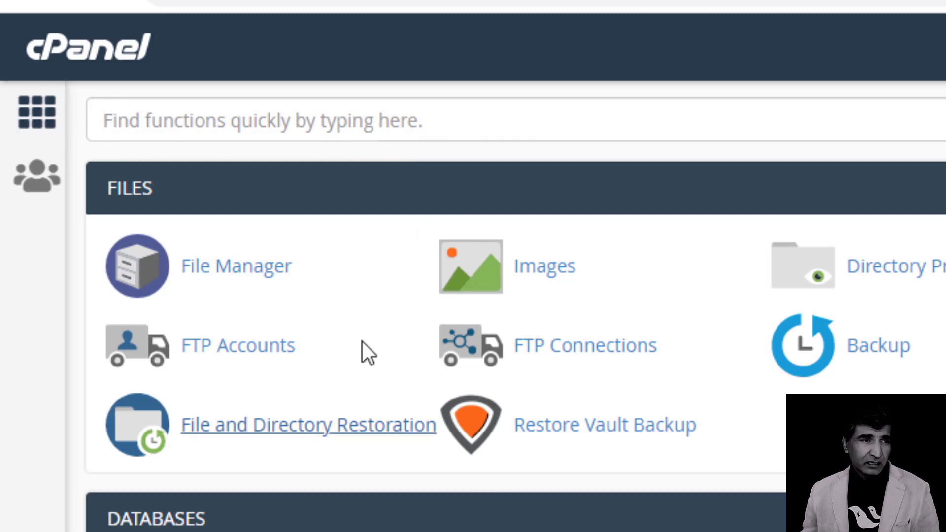
{"action": "left_click", "coordinate": [264, 124]}
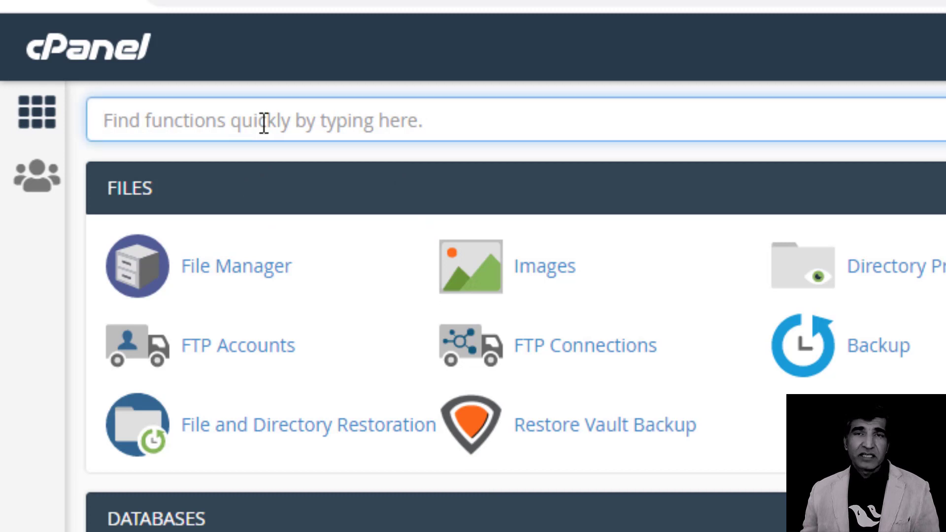
{"action": "type", "text": "mysq"}
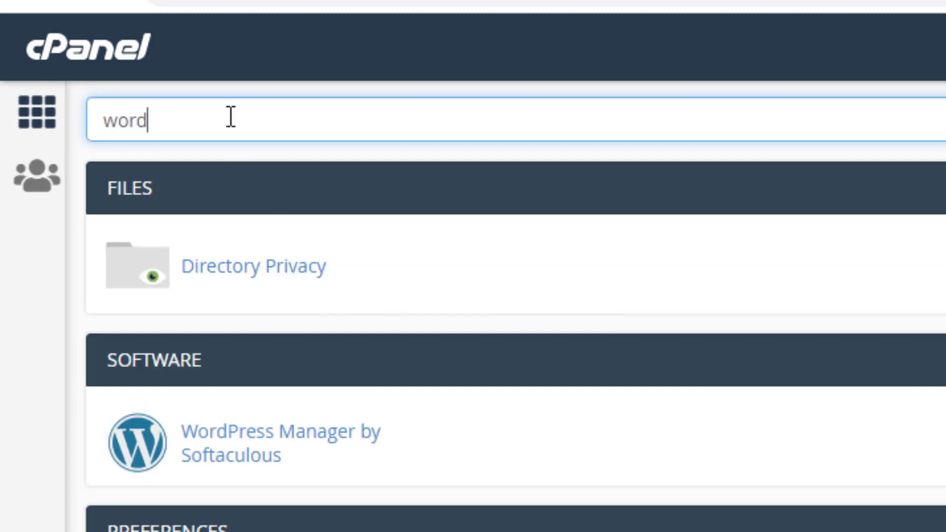
{"action": "key", "text": "BackSpace"}
{"action": "key", "text": "BackSpace"}
{"action": "key", "text": "BackSpace"}
{"action": "key", "text": "BackSpace"}
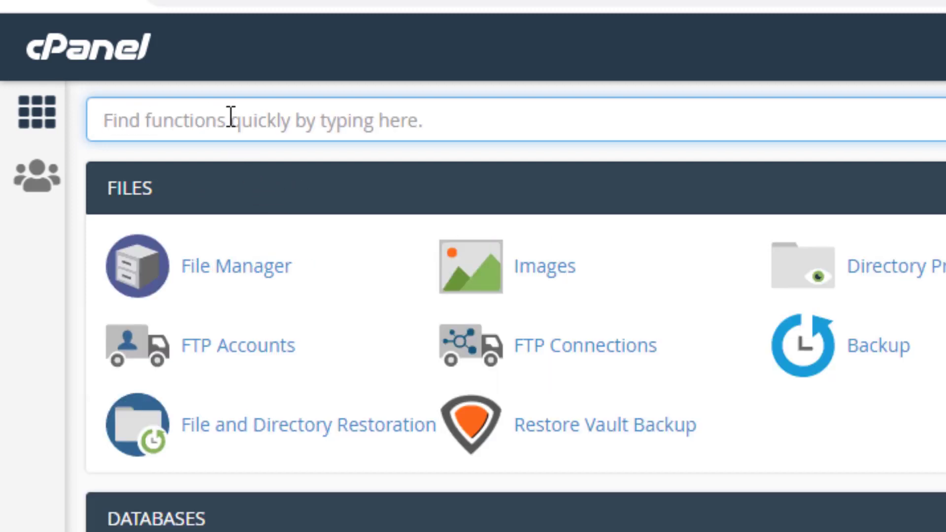
{"action": "type", "text": "ssl"}
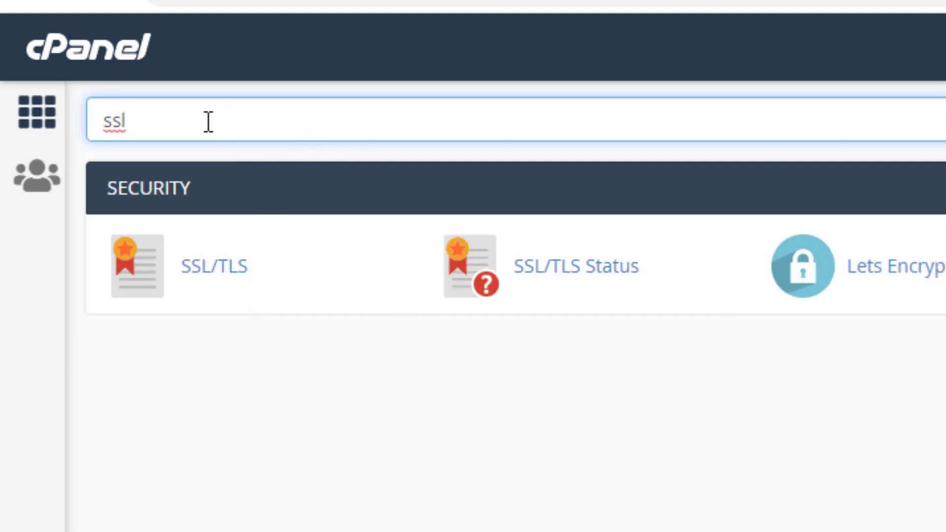
{"action": "double_click", "coordinate": [112, 120]}
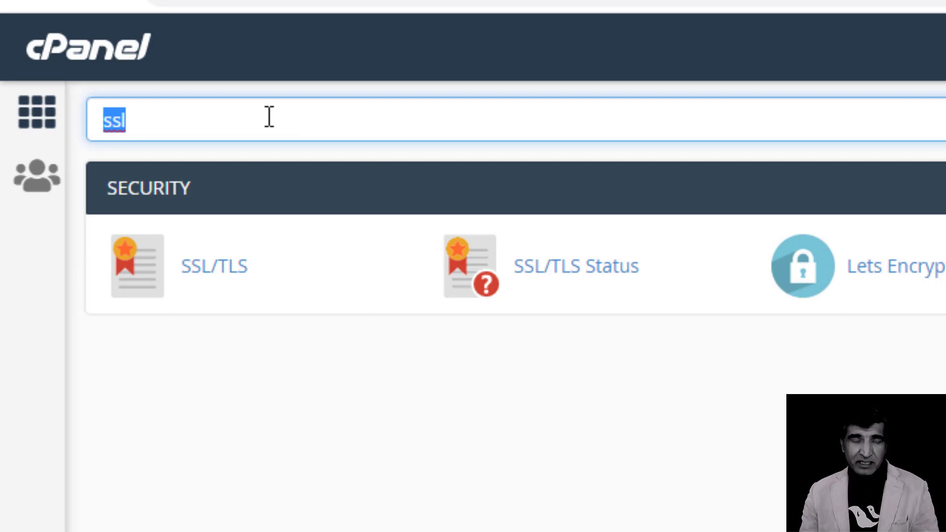
{"action": "type", "text": "dns"}
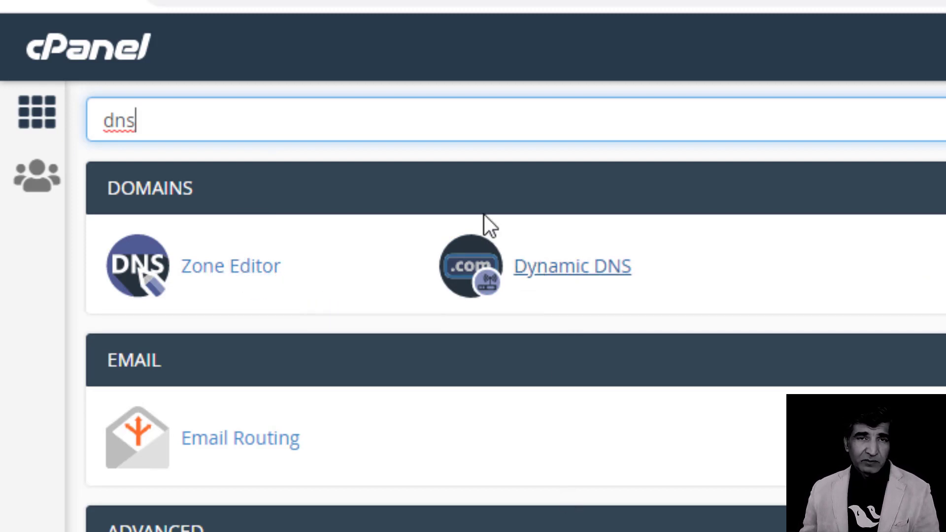
{"action": "key", "text": "BackSpace"}
{"action": "key", "text": "BackSpace"}
{"action": "key", "text": "BackSpace"}
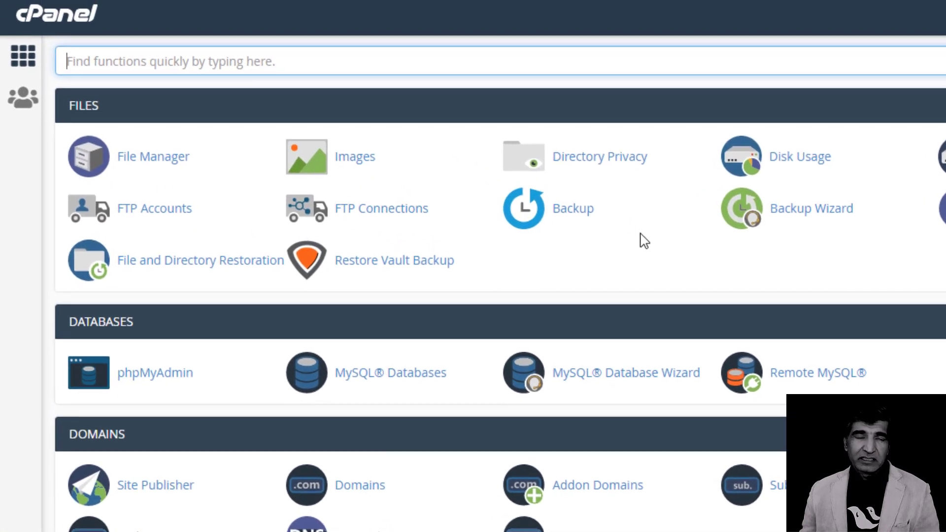
Open File Manager and browse into public_html and its wp-content folder.
{"action": "scroll", "coordinate": [567, 179], "scroll_direction": "down", "scroll_amount": 5}
{"action": "scroll", "coordinate": [641, 235], "scroll_direction": "down", "scroll_amount": 5}
{"action": "scroll", "coordinate": [641, 235], "scroll_direction": "up", "scroll_amount": 10}
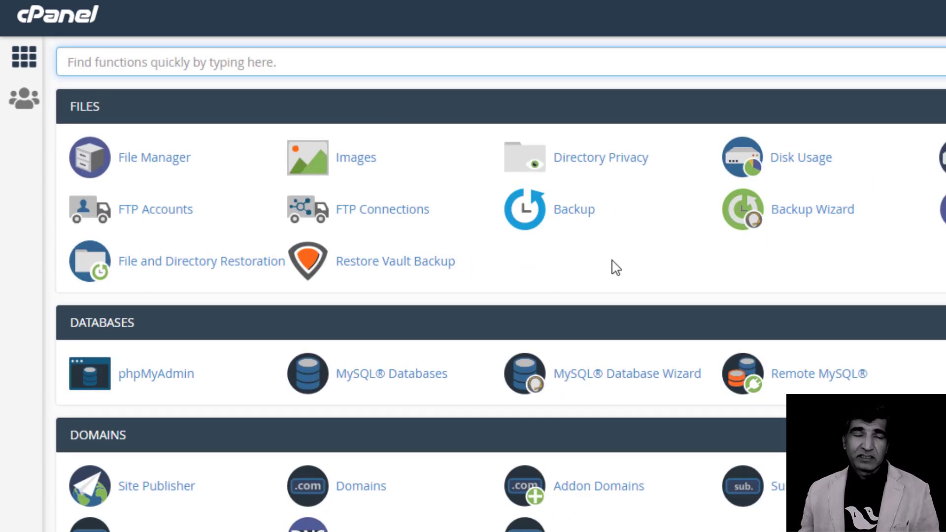
{"action": "left_click", "coordinate": [157, 162]}
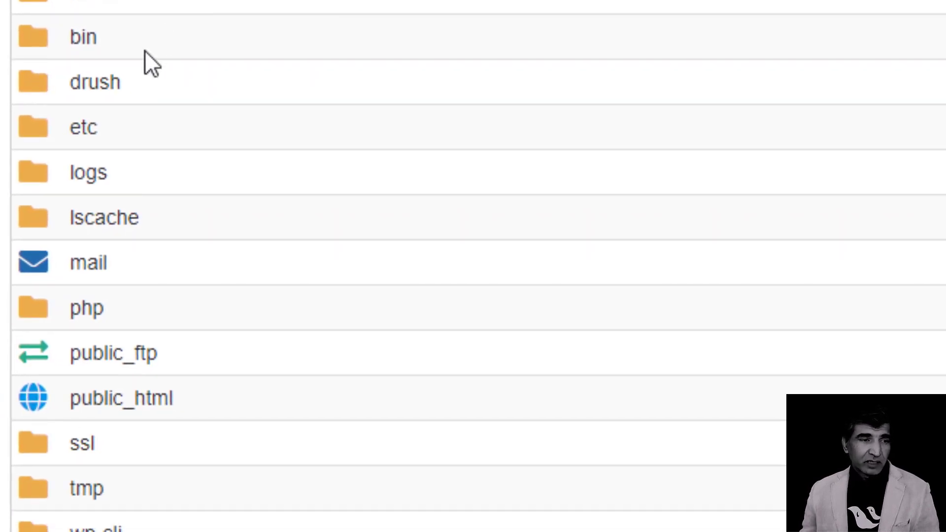
{"action": "scroll", "coordinate": [144, 50], "scroll_direction": "down", "scroll_amount": 1}
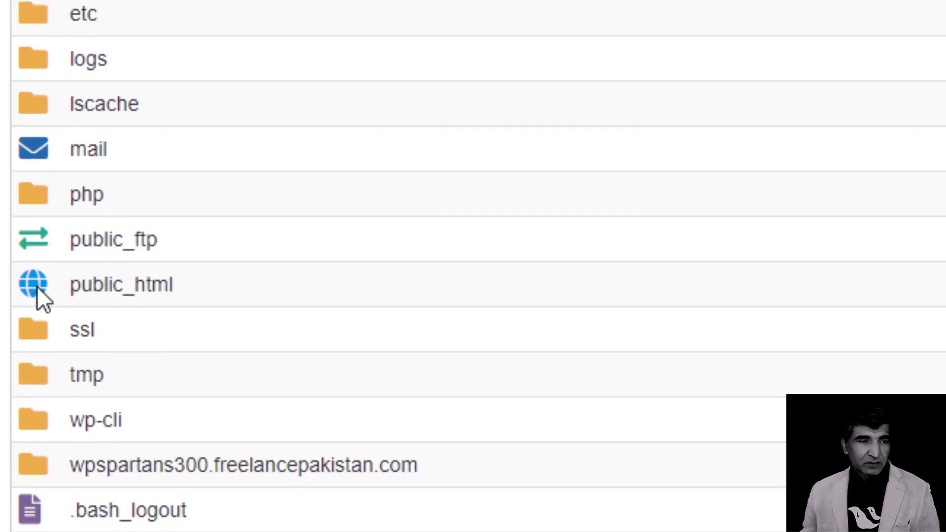
{"action": "double_click", "coordinate": [37, 288]}
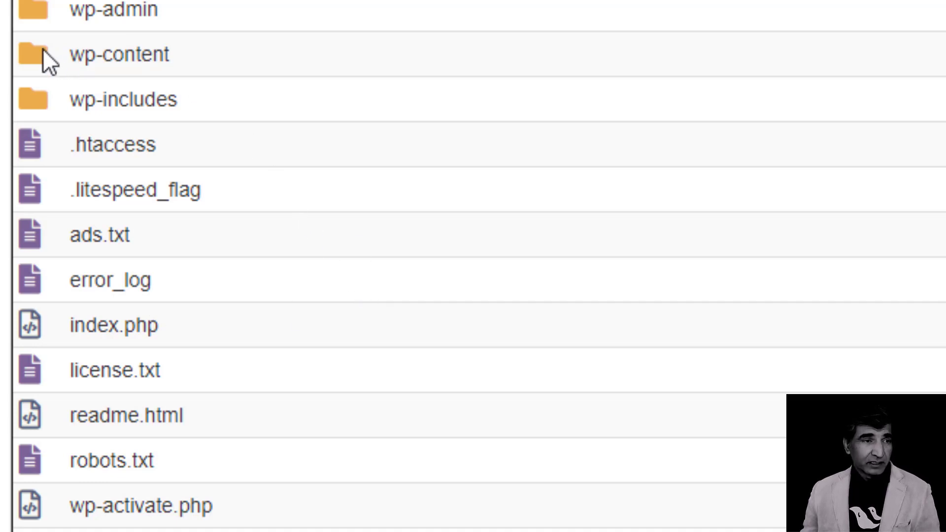
{"action": "left_click", "coordinate": [25, 54]}
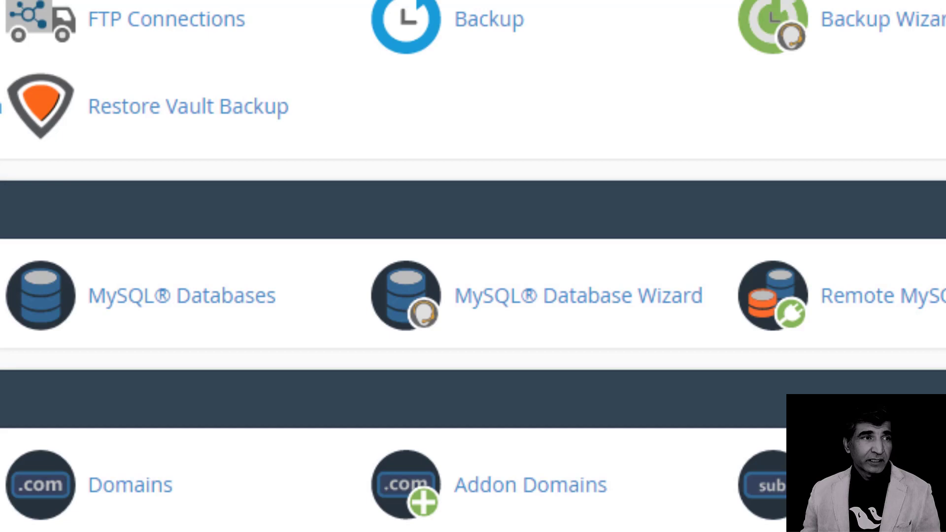
{"action": "scroll", "coordinate": [220, 76], "scroll_direction": "down", "scroll_amount": 15}
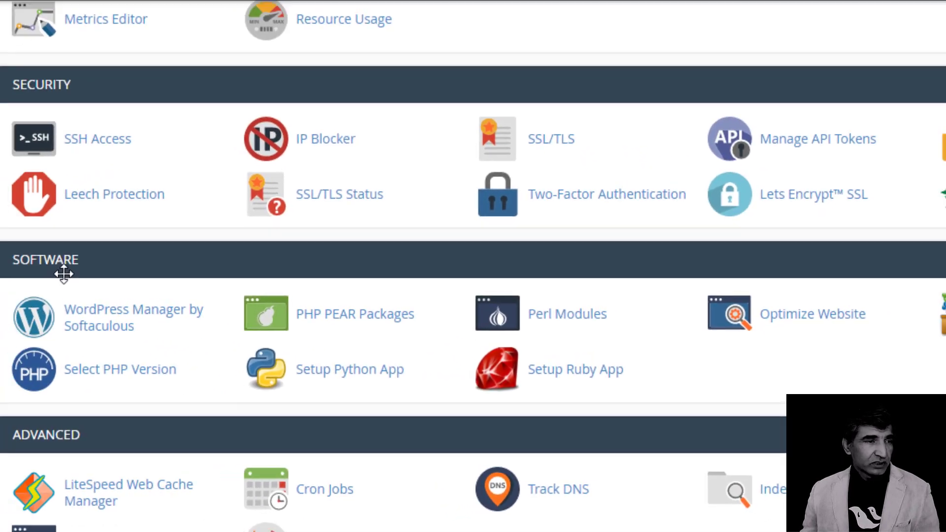
Scroll down the cPanel home page to the Softaculous Apps Installer section.
{"action": "scroll", "coordinate": [115, 291], "scroll_direction": "down", "scroll_amount": 5}
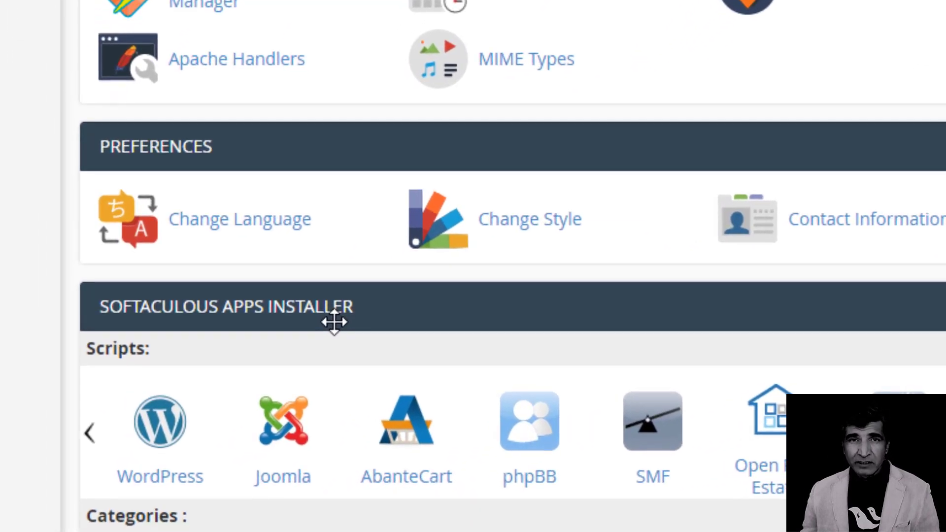
{"action": "scroll", "coordinate": [331, 321], "scroll_direction": "down", "scroll_amount": 2}
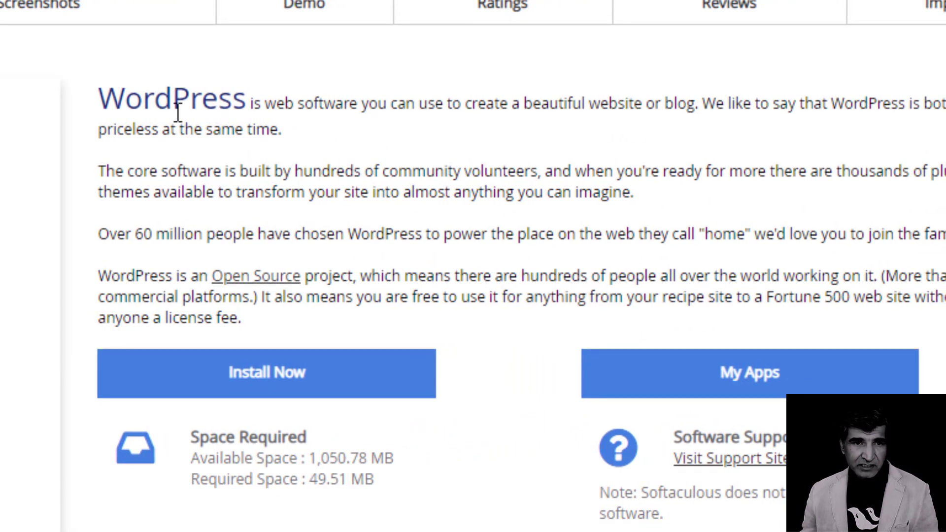
Start a new WordPress installation from the Softaculous WordPress overview page.
{"action": "scroll", "coordinate": [182, 101], "scroll_direction": "down", "scroll_amount": 2}
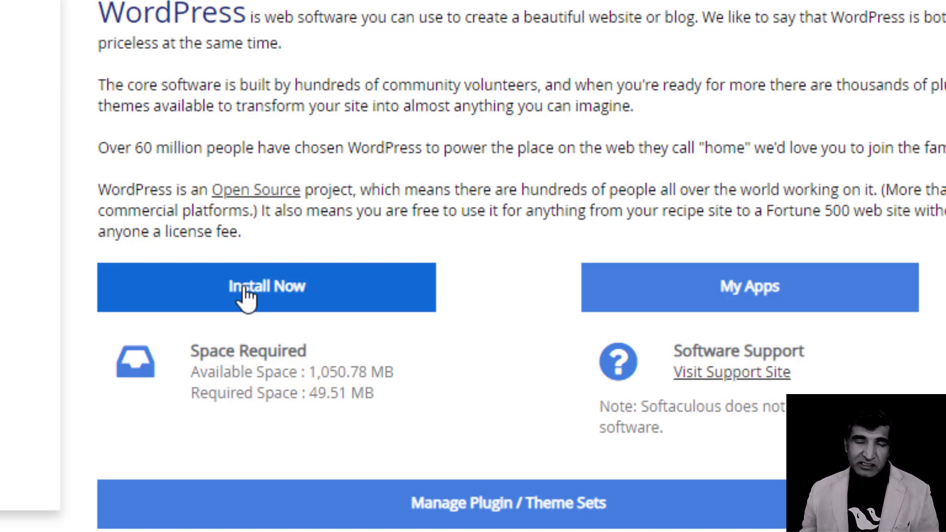
{"action": "left_click", "coordinate": [247, 293]}
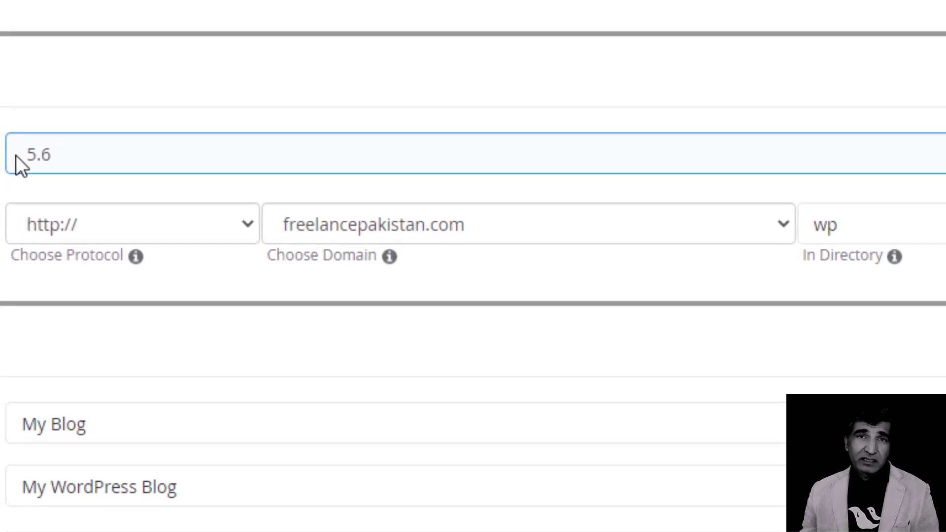
{"action": "left_click", "coordinate": [97, 153]}
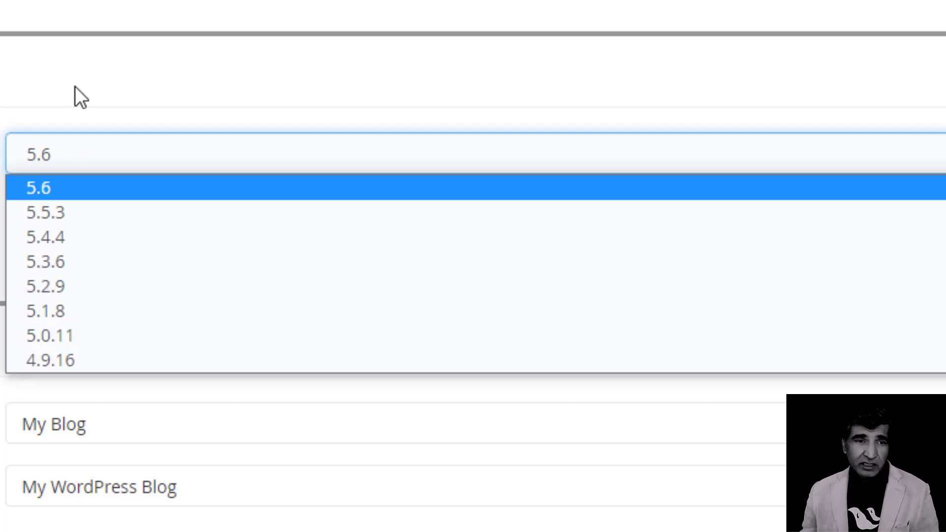
{"action": "left_click", "coordinate": [74, 87]}
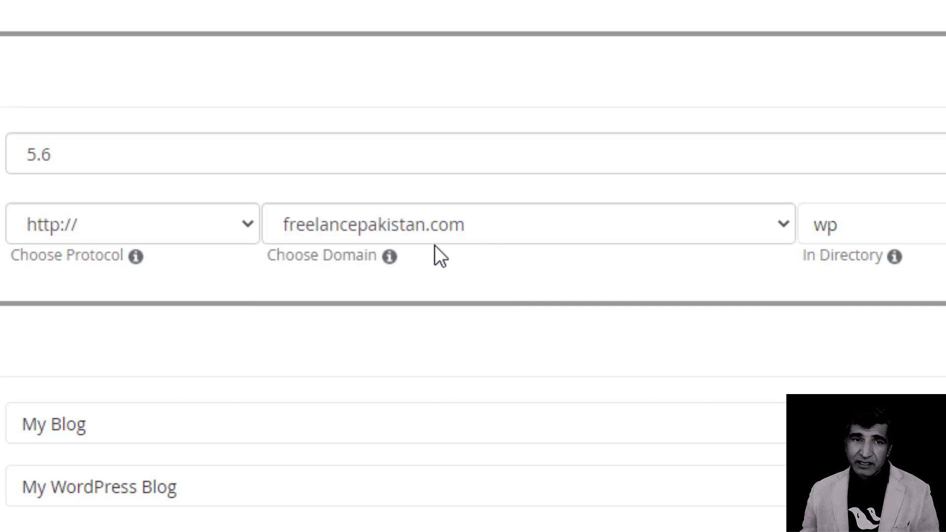
{"action": "left_click", "coordinate": [149, 228]}
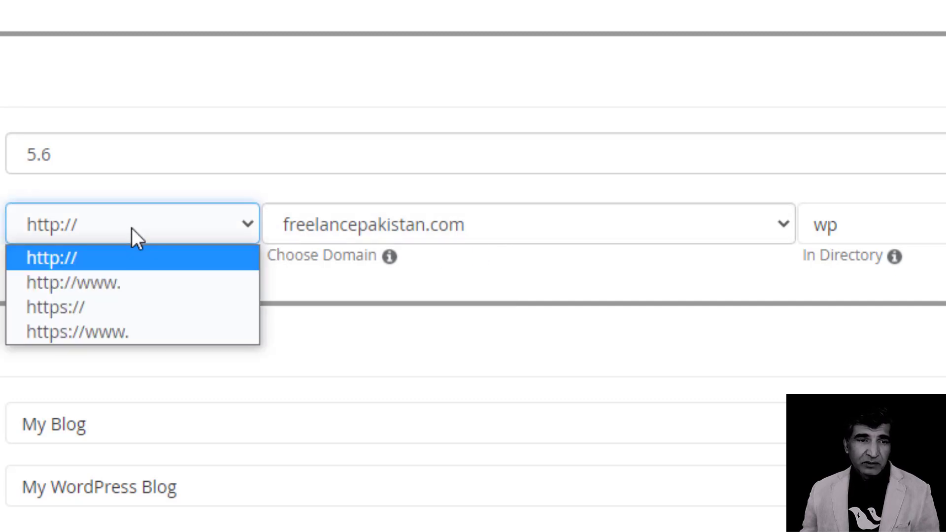
{"action": "left_click", "coordinate": [129, 319]}
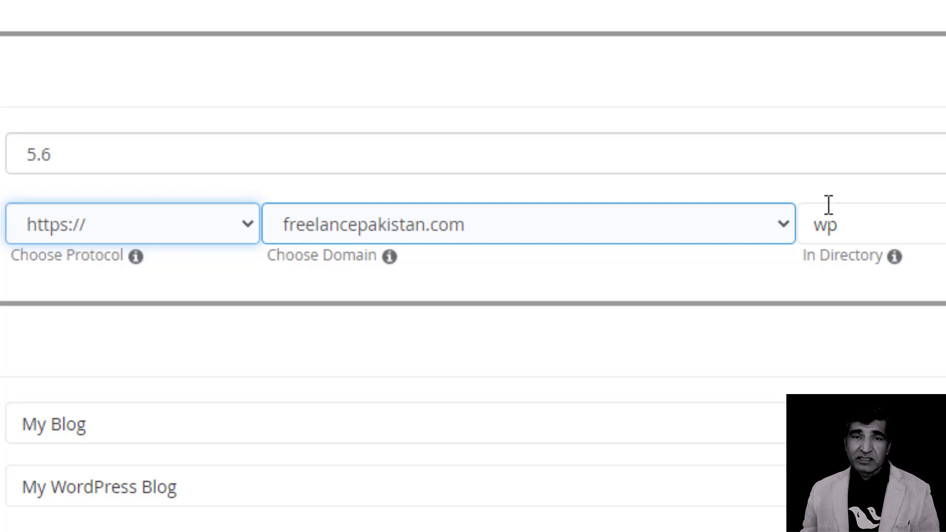
Clear 'wp' from the install directory and keep freelancepakistan.com as the domain.
{"action": "left_click", "coordinate": [872, 226]}
{"action": "double_click", "coordinate": [829, 226]}
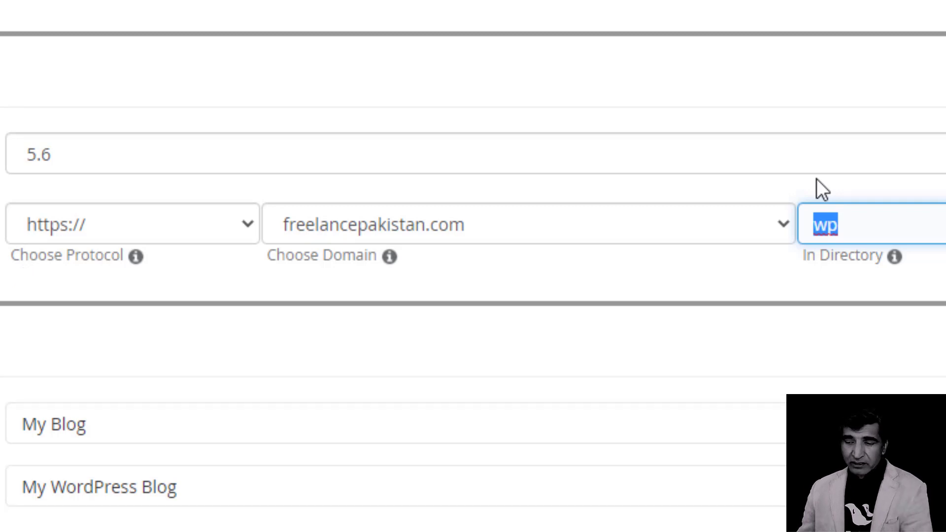
{"action": "key", "text": "BackSpace"}
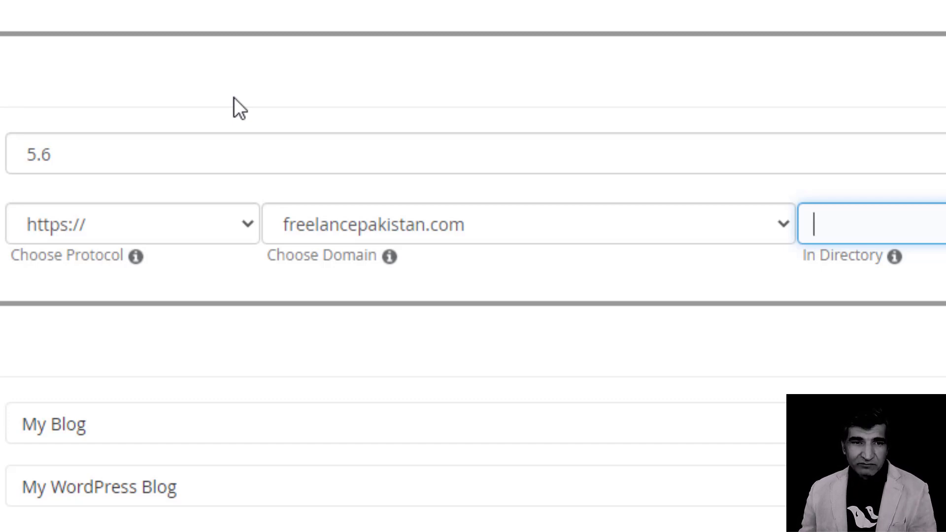
{"action": "left_click", "coordinate": [306, 231]}
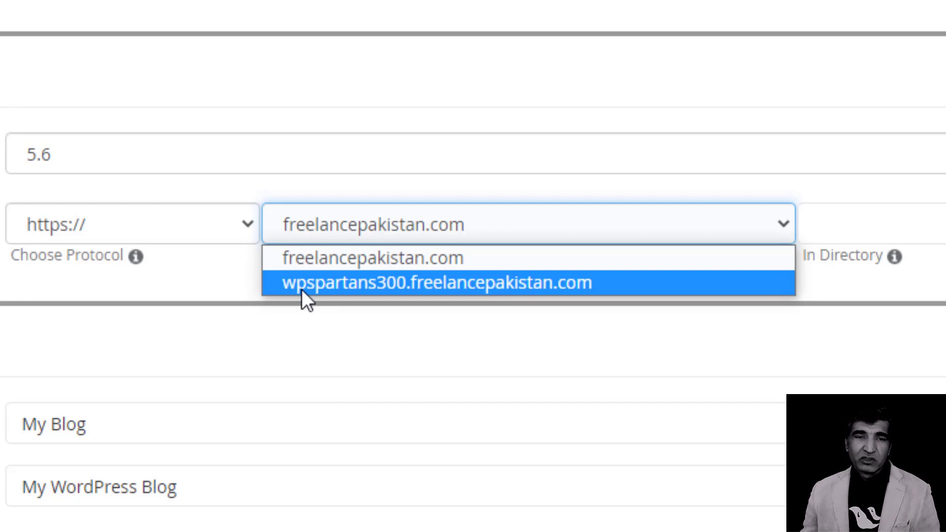
{"action": "left_click", "coordinate": [373, 257]}
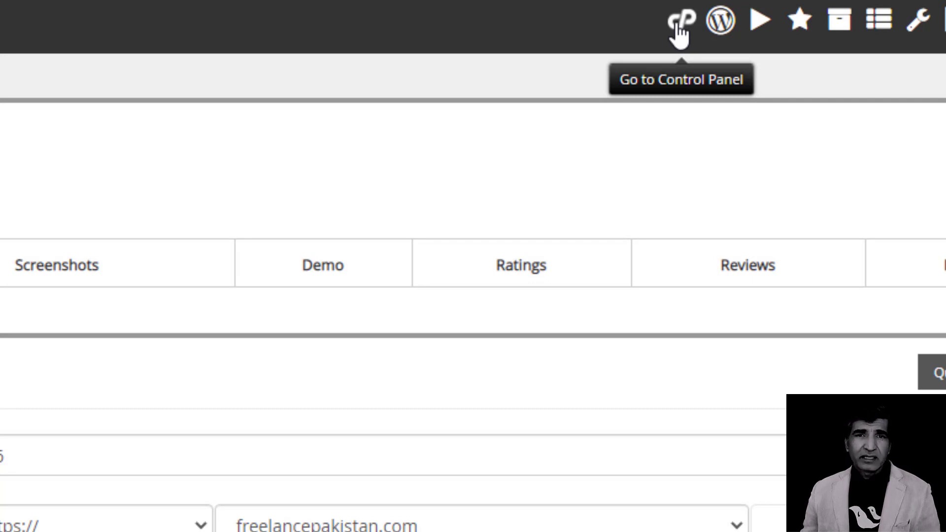
Return to the cPanel home page and open Subdomains via a 'sub' search.
{"action": "right_click", "coordinate": [678, 26]}
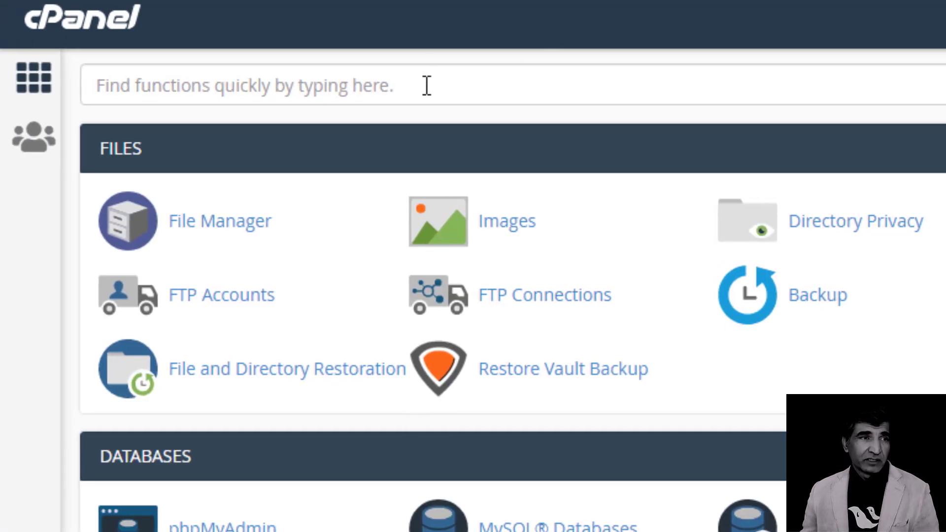
{"action": "left_click", "coordinate": [426, 88]}
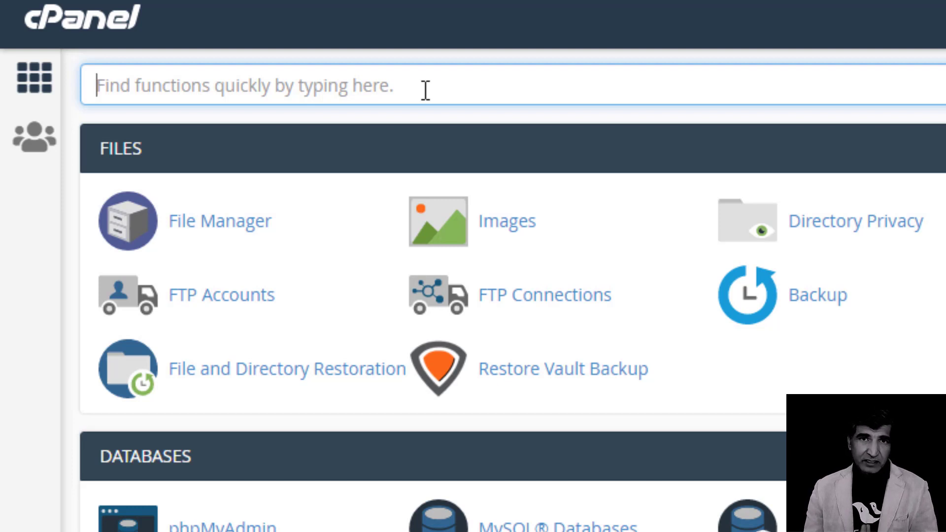
{"action": "type", "text": "sub"}
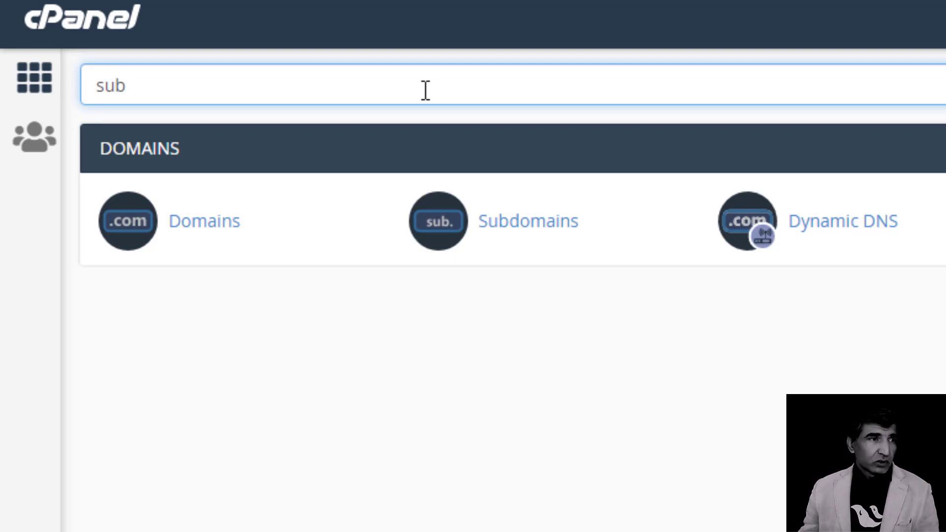
{"action": "left_click", "coordinate": [527, 228]}
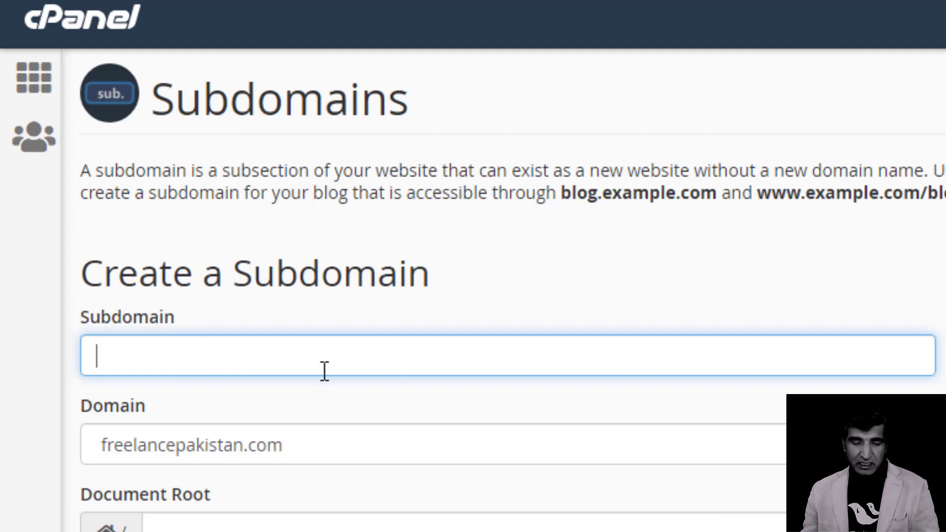
Create the courses subdomain with document root courses.freelancepakistan.com.
{"action": "type", "text": "dev"}
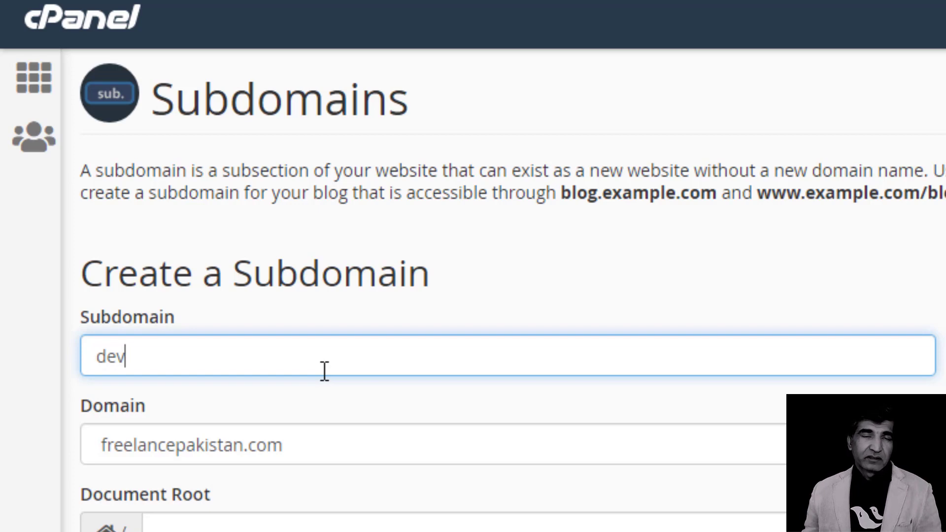
{"action": "key", "text": "BackSpace"}
{"action": "key", "text": "BackSpace"}
{"action": "key", "text": "BackSpace"}
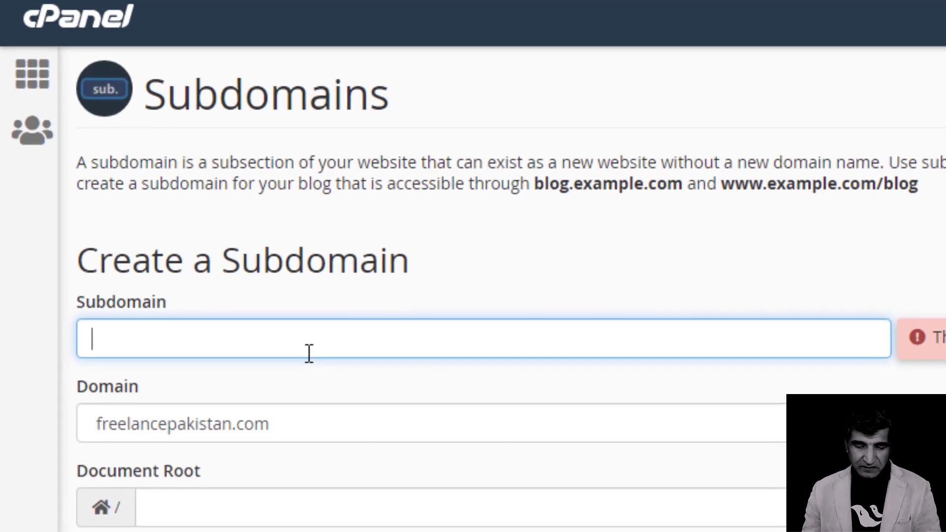
{"action": "type", "text": "courses"}
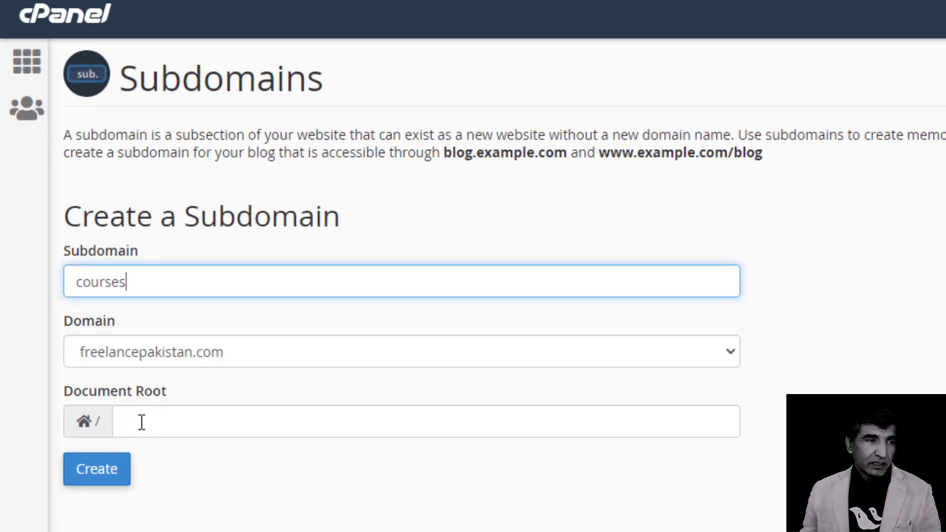
{"action": "left_click", "coordinate": [142, 422]}
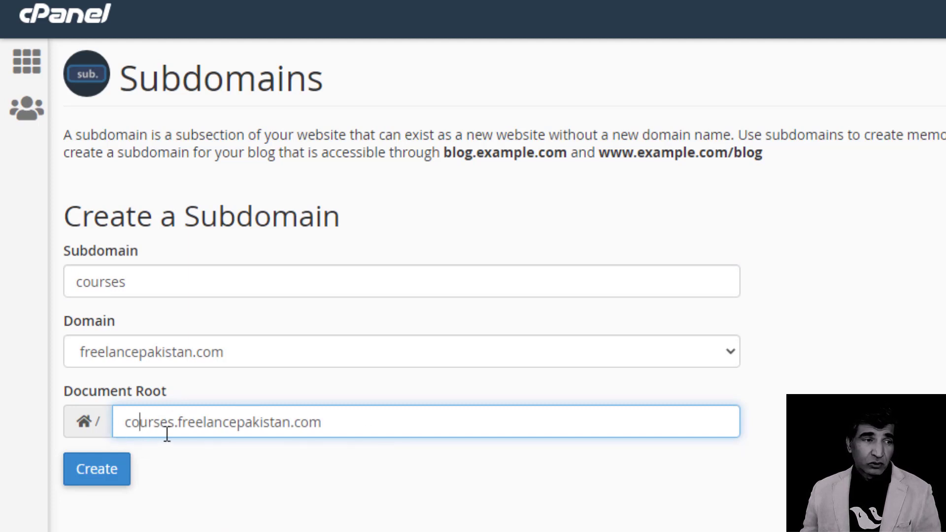
{"action": "left_click", "coordinate": [95, 468]}
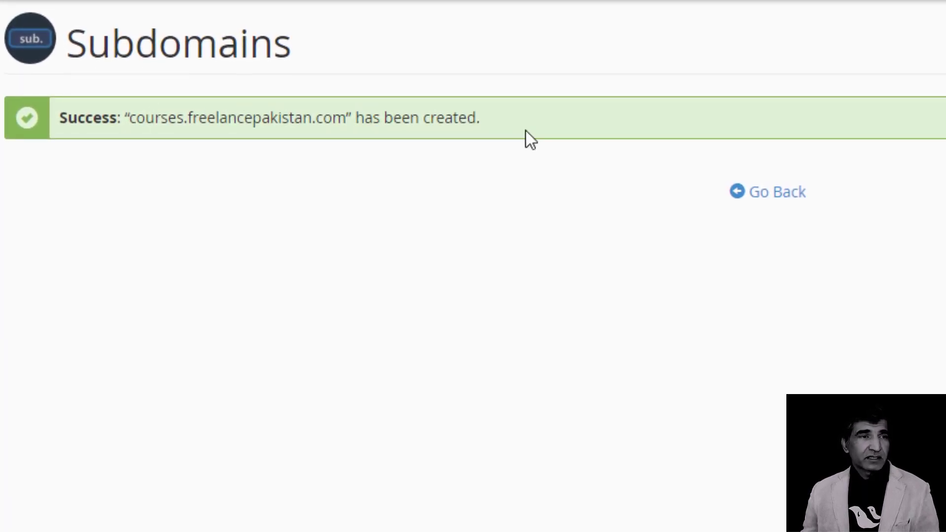
Go back from the subdomain success message to the Subdomains creation form.
{"action": "left_click", "coordinate": [760, 197]}
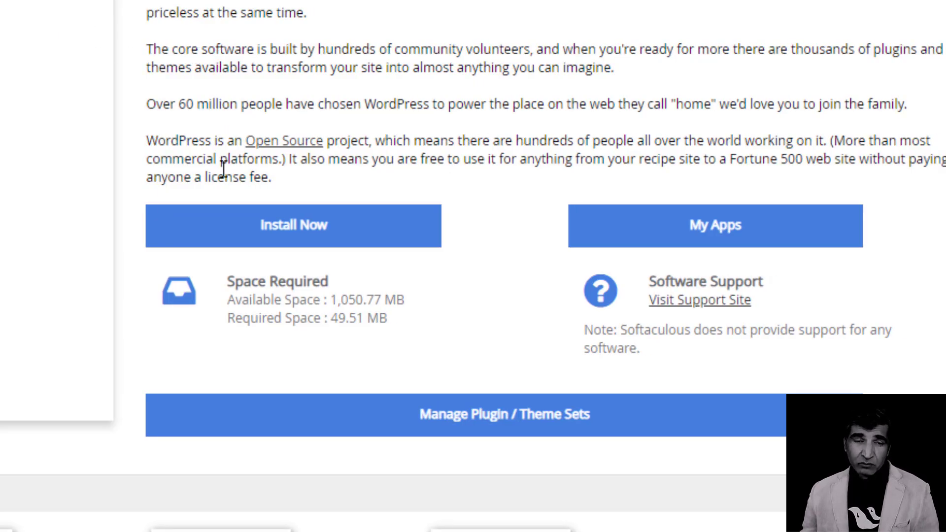
Open the WordPress install form and choose courses.freelancepakistan.com as the install domain.
{"action": "left_click", "coordinate": [302, 231]}
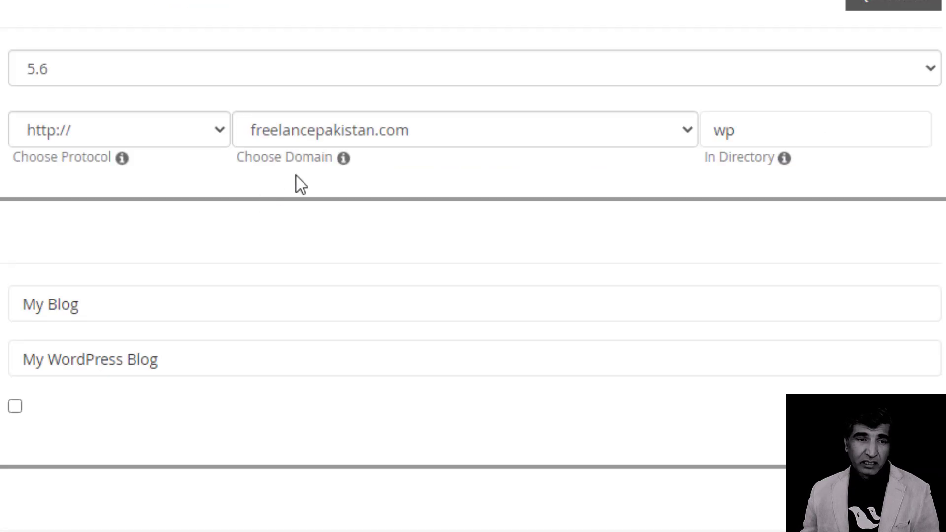
{"action": "left_click", "coordinate": [487, 139]}
{"action": "left_click", "coordinate": [491, 137]}
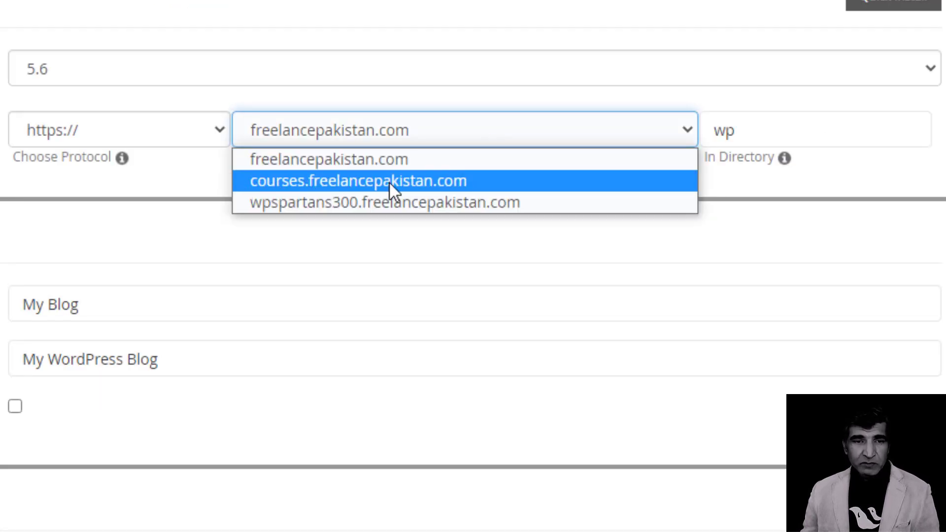
{"action": "left_click", "coordinate": [415, 181]}
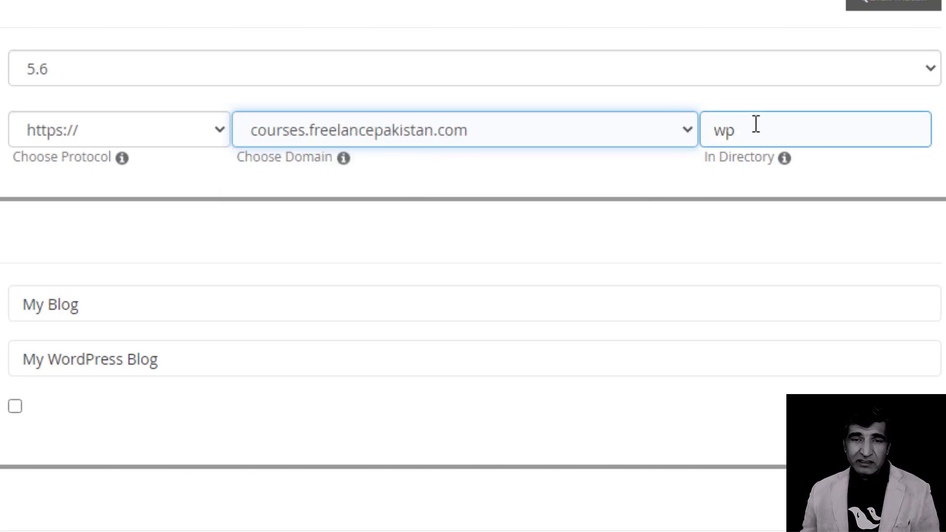
Delete 'wp' from the In Directory field, leaving it empty.
{"action": "left_click_drag", "start_coordinate": [755, 124], "coordinate": [697, 128]}
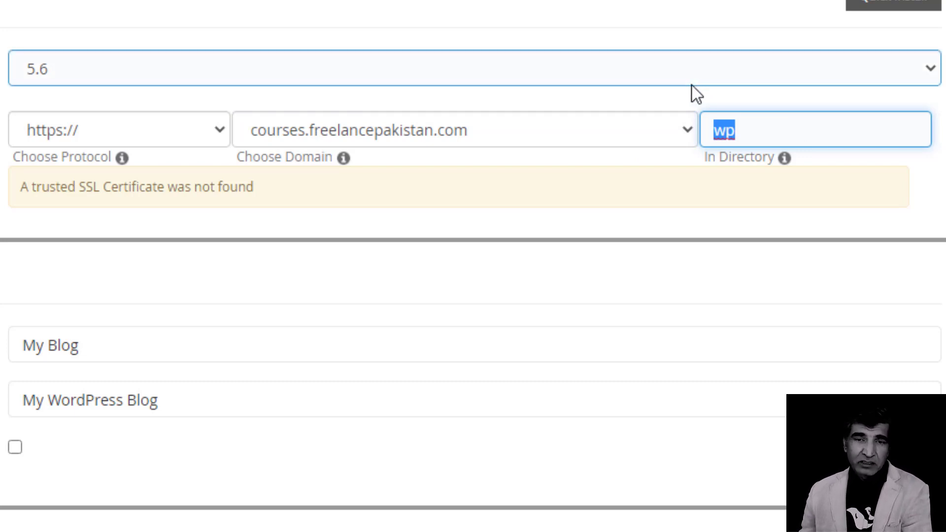
{"action": "key", "text": "BackSpace"}
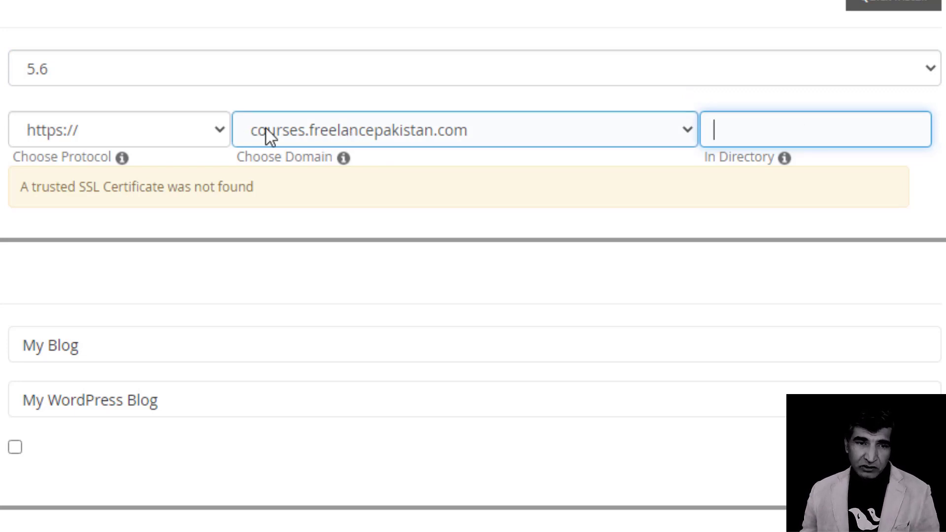
{"action": "scroll", "coordinate": [11, 10], "scroll_direction": "down", "scroll_amount": 4}
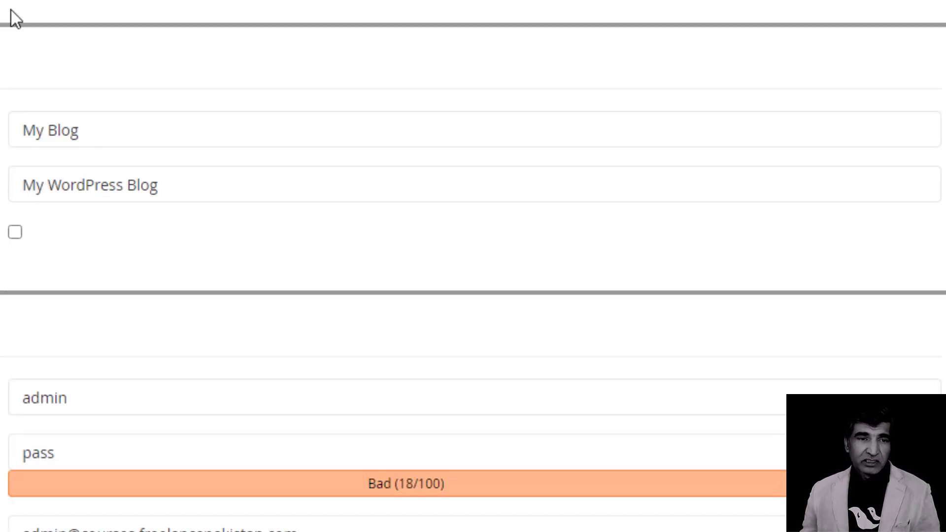
{"action": "key", "text": "ctrl+plus"}
{"action": "key", "text": "ctrl+plus"}
{"action": "key", "text": "ctrl+plus"}
{"action": "key", "text": "ctrl+plus"}
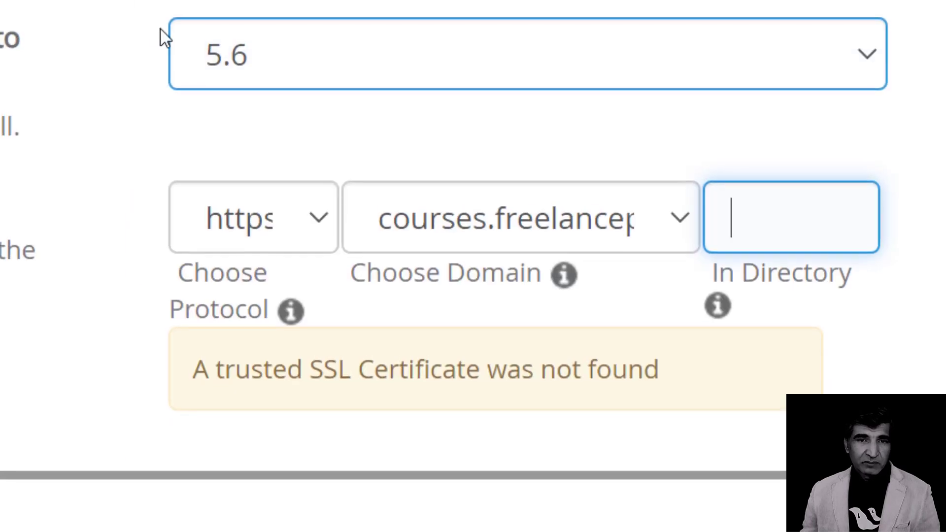
{"action": "scroll", "coordinate": [179, 49], "scroll_direction": "down", "scroll_amount": 2}
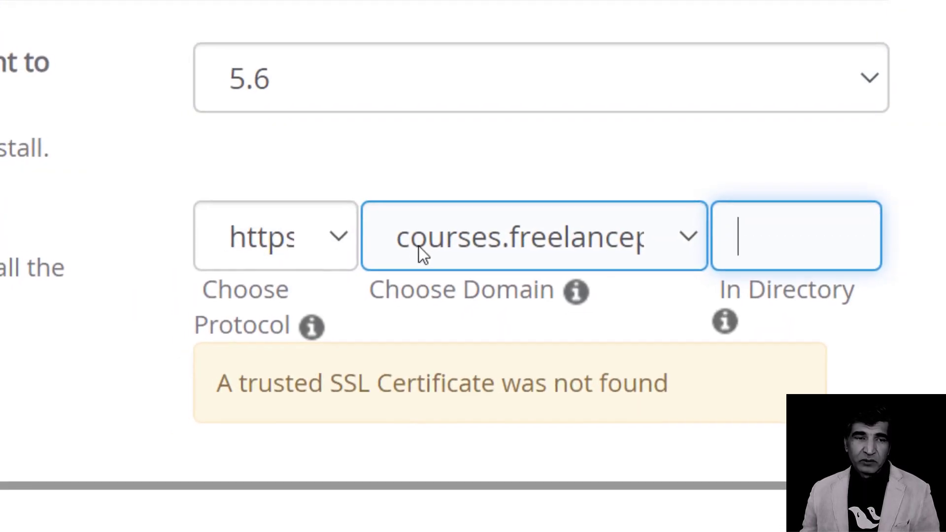
{"action": "scroll", "coordinate": [60, 184], "scroll_direction": "down", "scroll_amount": 5}
Set Site Name to 'The Spartans Courses' and Site Description to 'Exploring WordPress Inside Out'.
{"action": "left_click", "coordinate": [369, 132]}
{"action": "key", "text": "ctrl+a"}
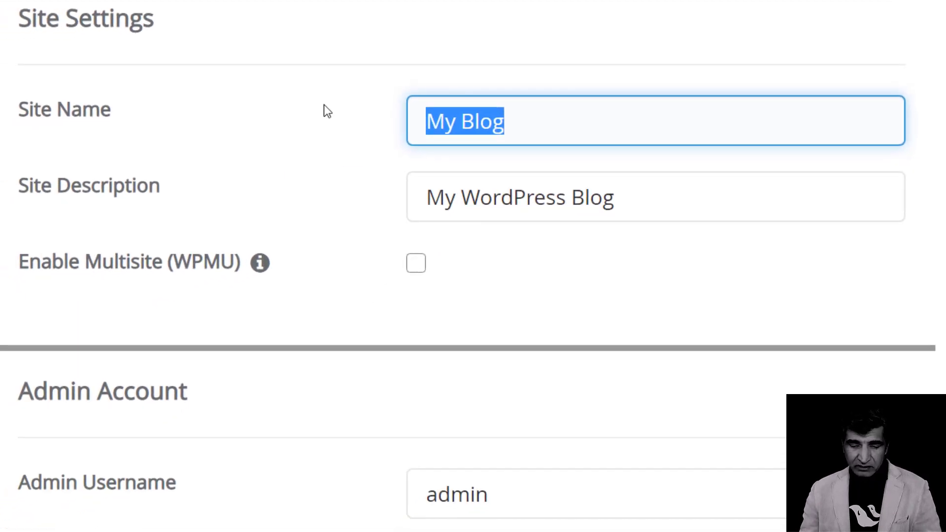
{"action": "type", "text": "The "}
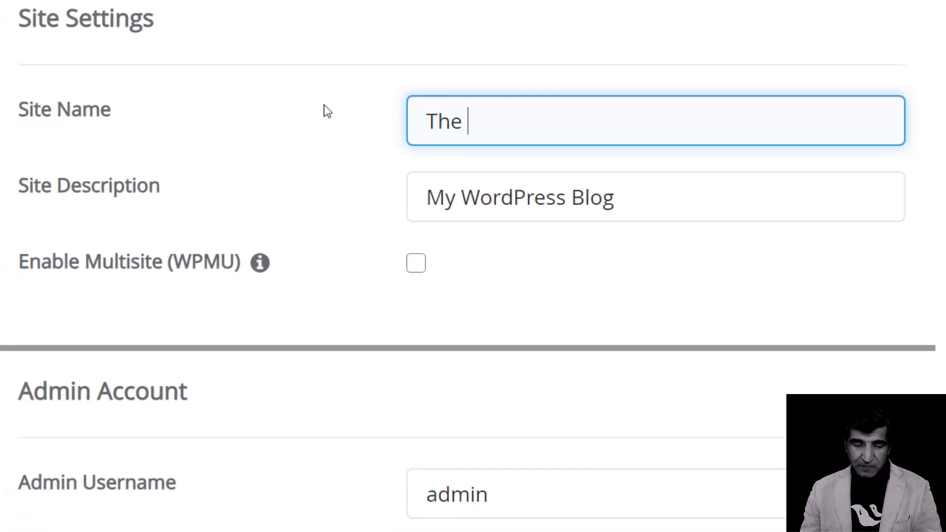
{"action": "type", "text": "Spartans Courses"}
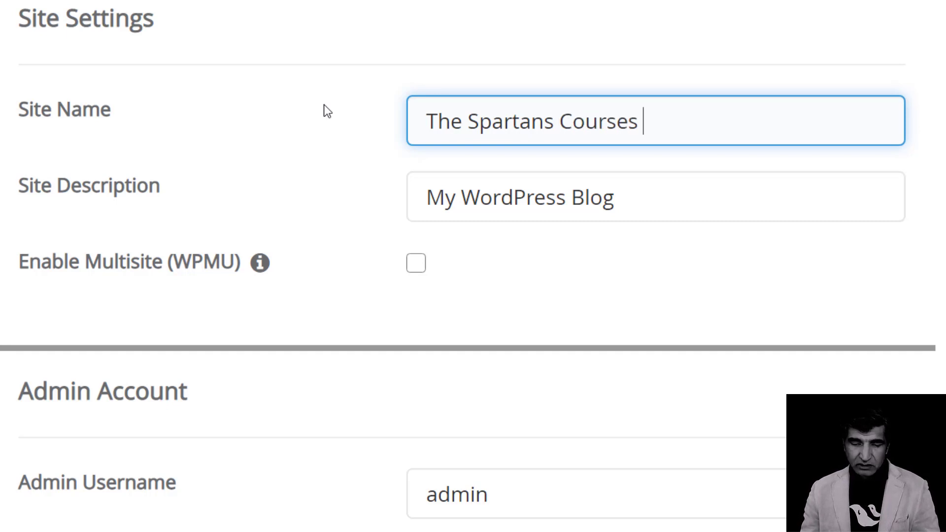
{"action": "left_click_drag", "start_coordinate": [660, 196], "coordinate": [433, 197]}
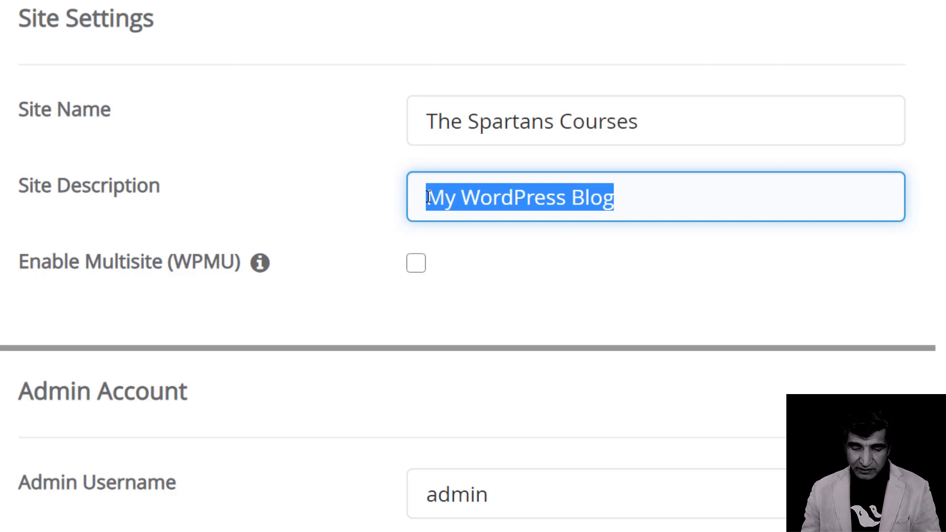
{"action": "type", "text": "Explor"}
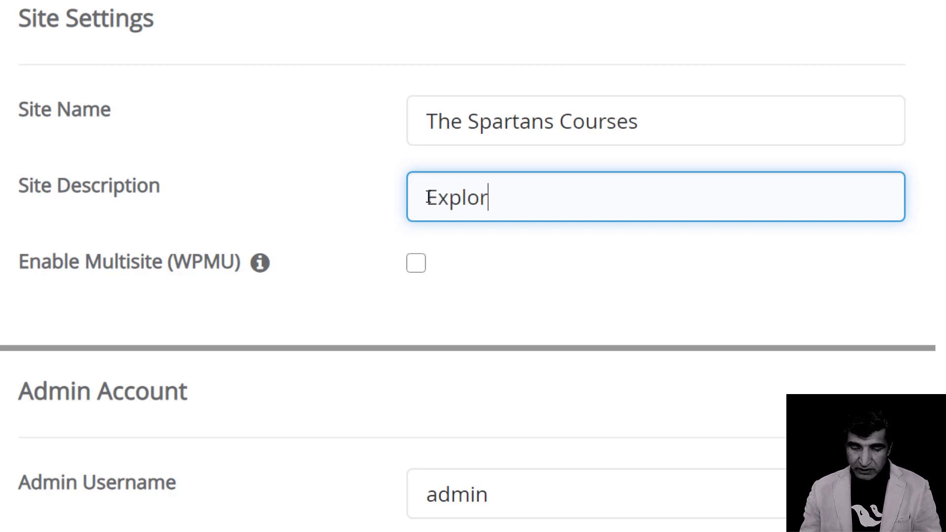
{"action": "type", "text": "ing WordP"}
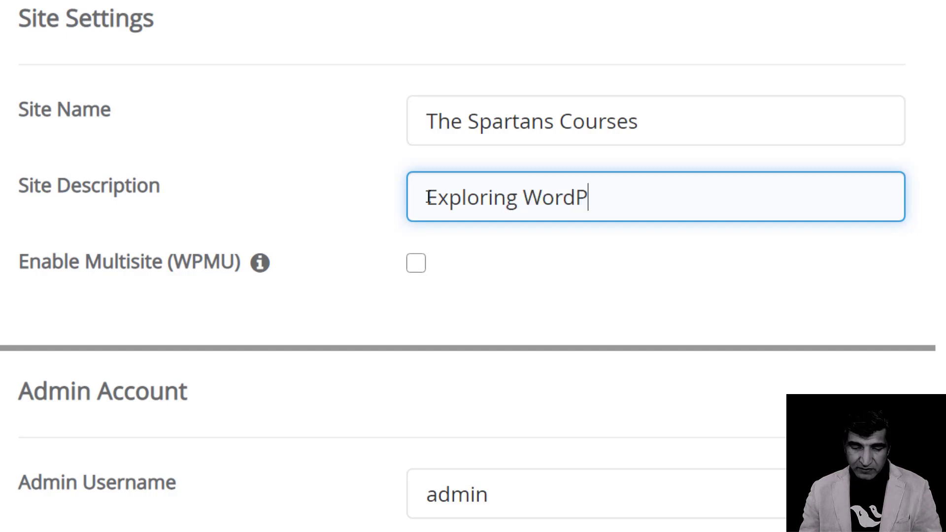
{"action": "type", "text": "ress Inside Out"}
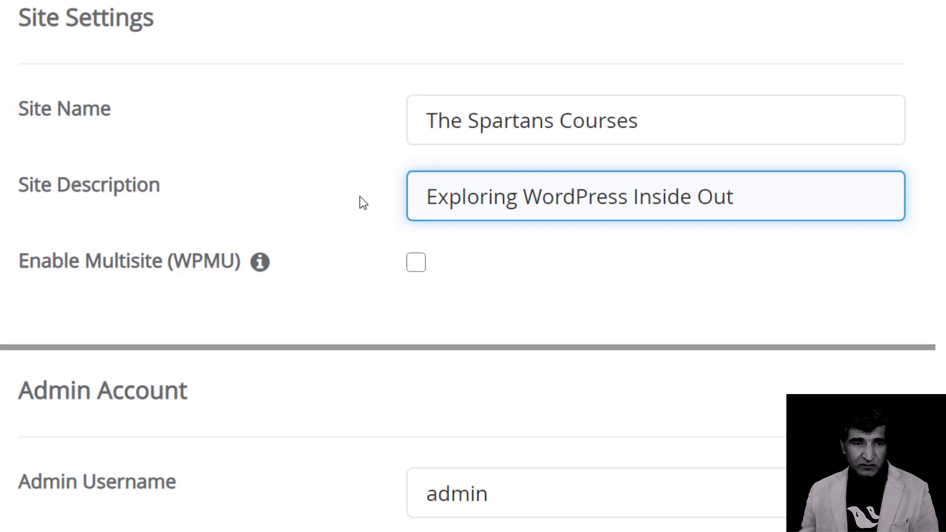
Move to the admin account section and select the whole admin username.
{"action": "scroll", "coordinate": [375, 187], "scroll_direction": "down", "scroll_amount": 3}
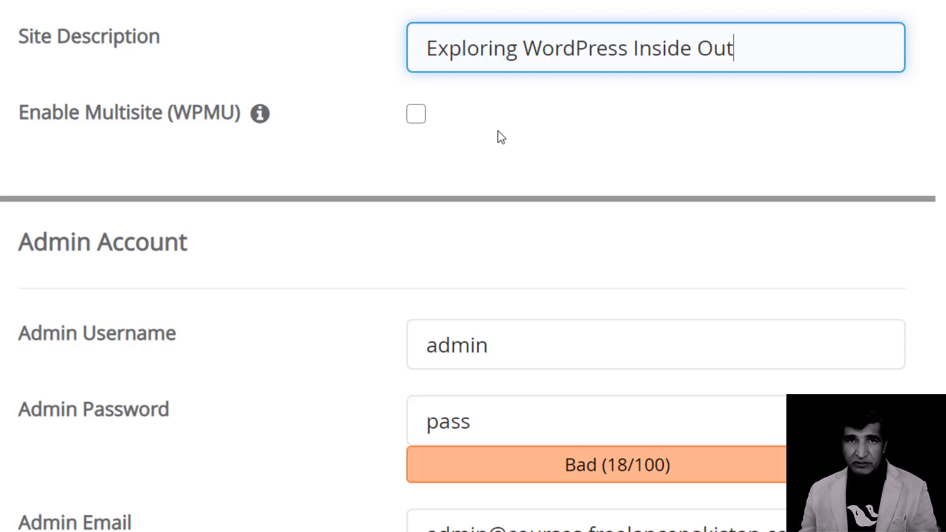
{"action": "scroll", "coordinate": [384, 158], "scroll_direction": "down", "scroll_amount": 3}
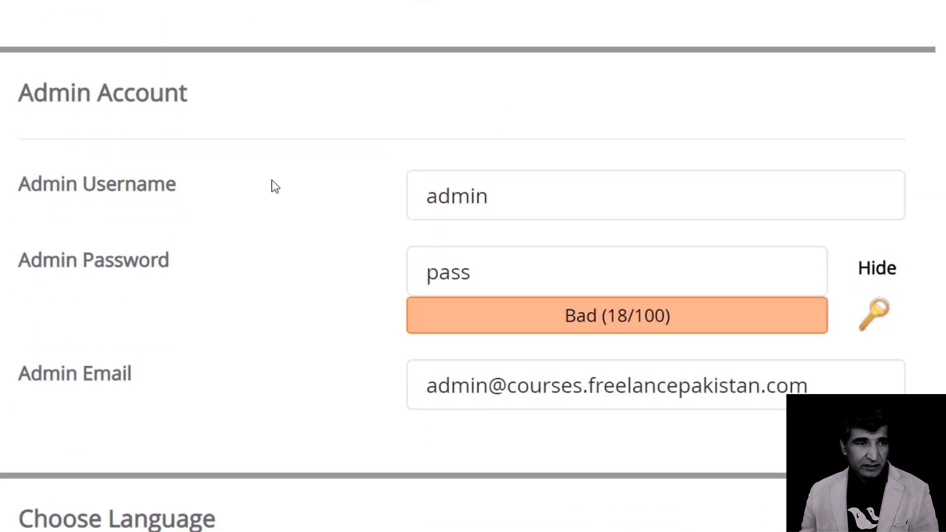
{"action": "left_click", "coordinate": [172, 185]}
{"action": "left_click", "coordinate": [293, 208]}
{"action": "scroll", "coordinate": [303, 216], "scroll_direction": "up", "scroll_amount": 1}
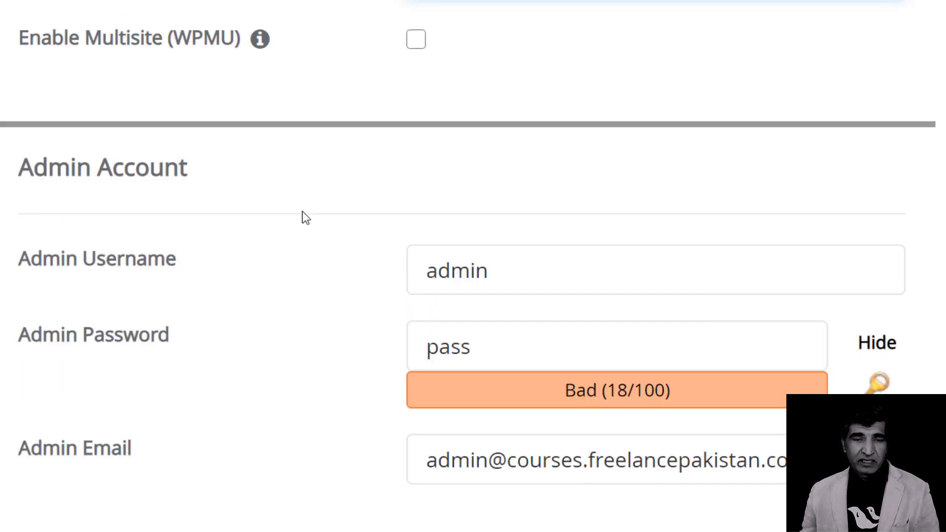
{"action": "left_click", "coordinate": [516, 268]}
{"action": "key", "text": "ctrl+a"}
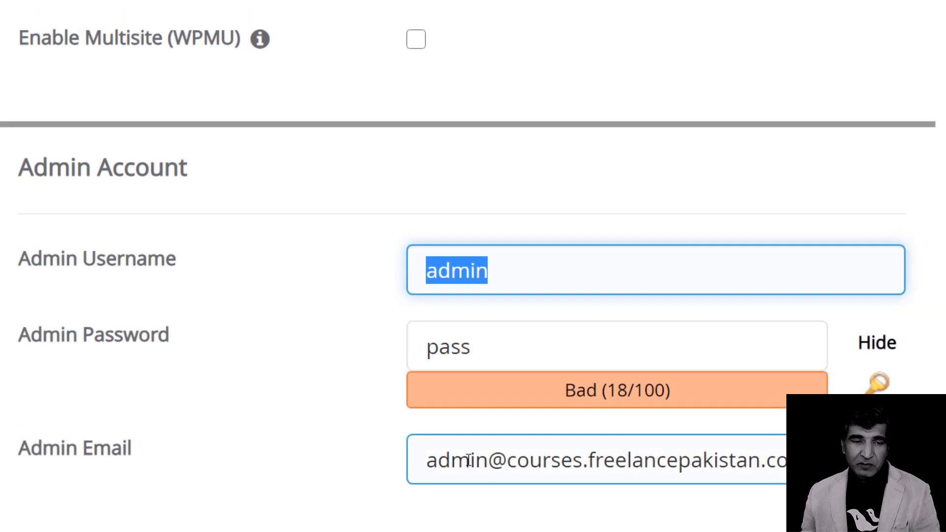
{"action": "scroll", "coordinate": [359, 423], "scroll_direction": "down", "scroll_amount": 10}
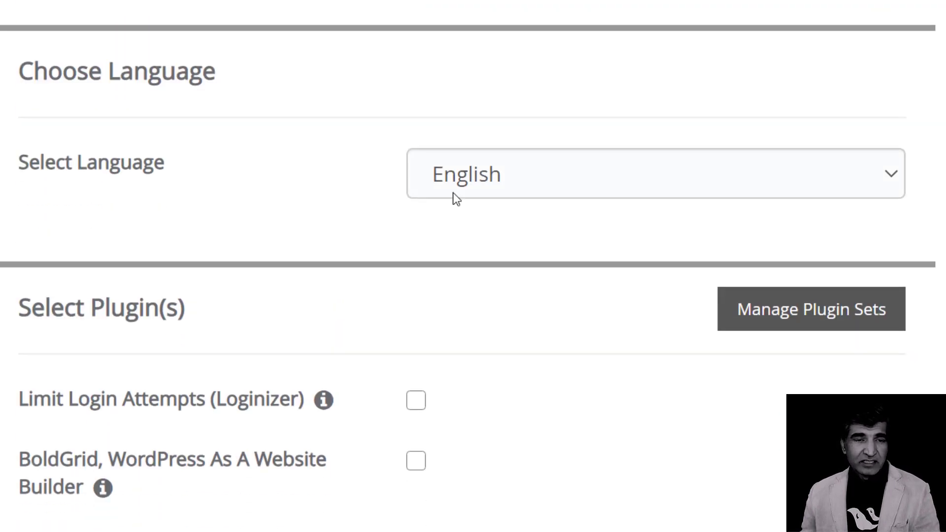
{"action": "left_click", "coordinate": [467, 186]}
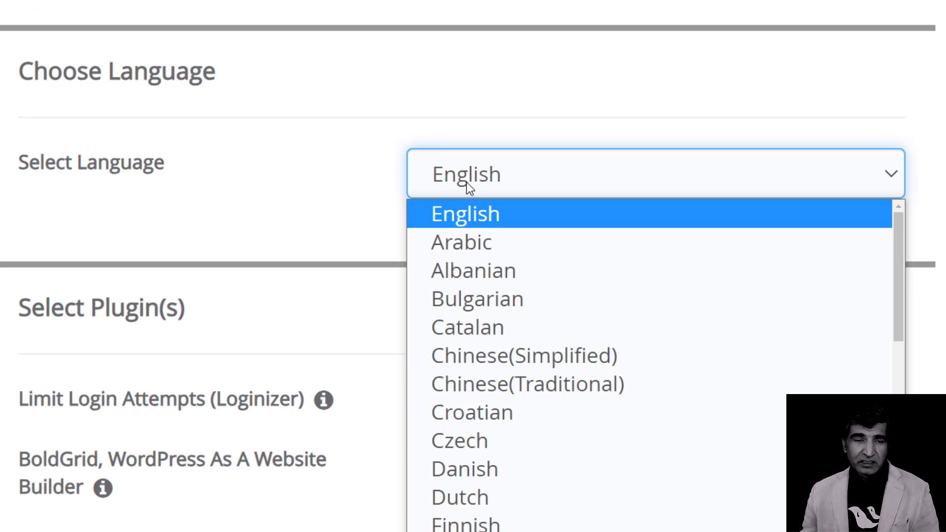
{"action": "left_click", "coordinate": [349, 158]}
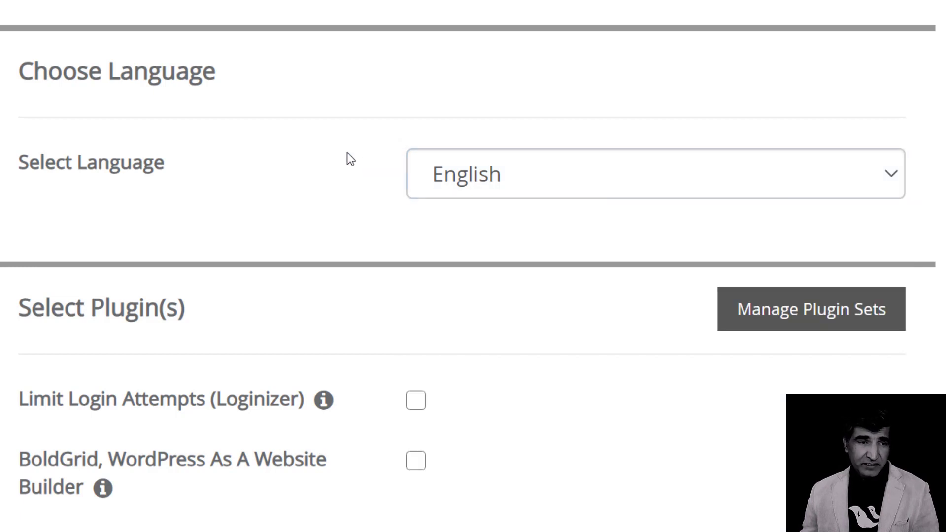
{"action": "scroll", "coordinate": [349, 159], "scroll_direction": "down", "scroll_amount": 3}
{"action": "scroll", "coordinate": [456, 132], "scroll_direction": "down", "scroll_amount": 2}
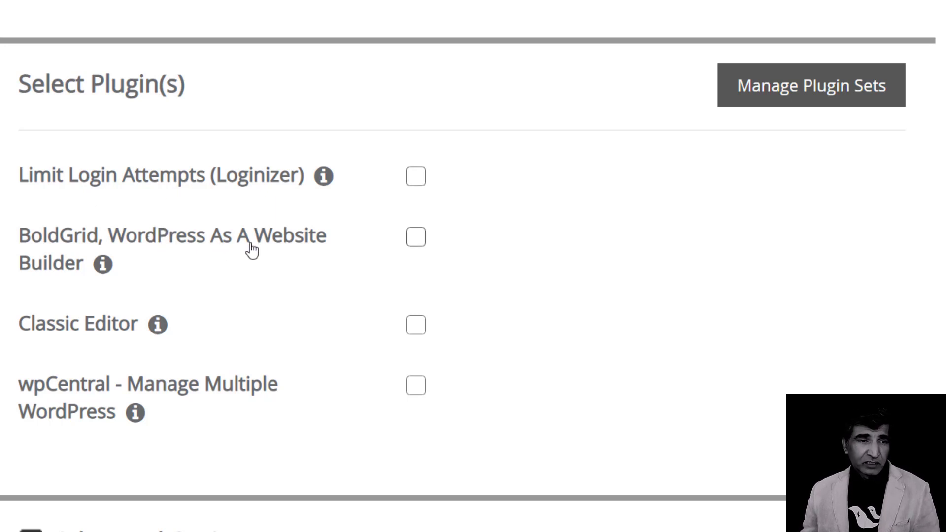
{"action": "scroll", "coordinate": [2, 268], "scroll_direction": "down", "scroll_amount": 4}
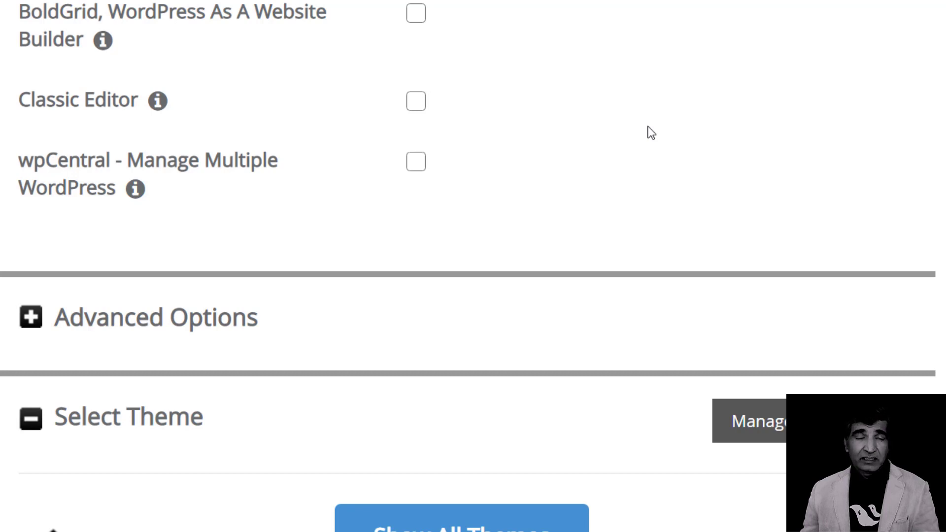
{"action": "scroll", "coordinate": [597, 131], "scroll_direction": "up", "scroll_amount": 3}
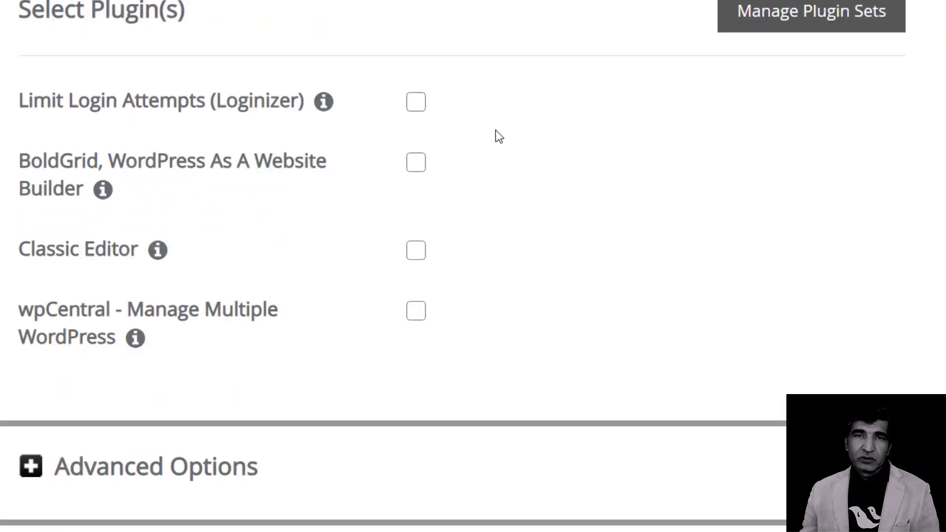
{"action": "scroll", "coordinate": [332, 219], "scroll_direction": "down", "scroll_amount": 5}
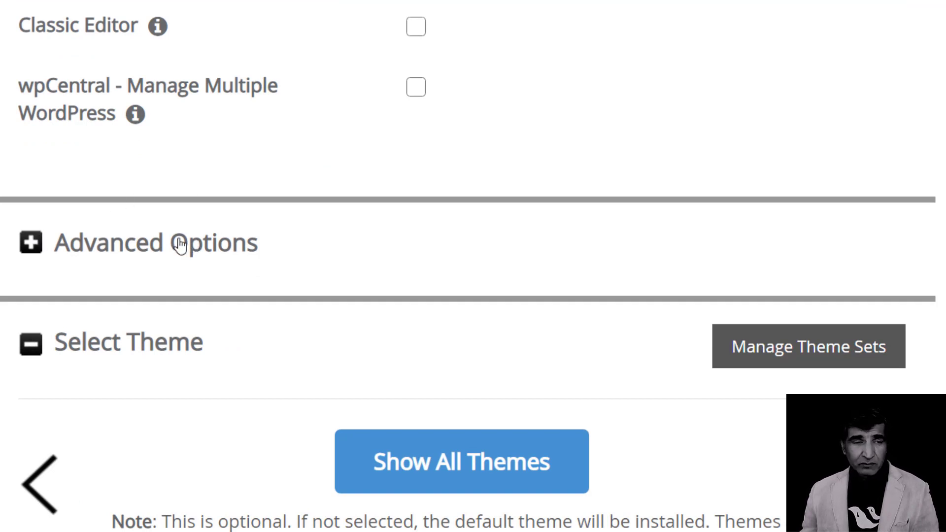
{"action": "scroll", "coordinate": [277, 226], "scroll_direction": "down", "scroll_amount": 3}
{"action": "scroll", "coordinate": [196, 114], "scroll_direction": "down", "scroll_amount": 7}
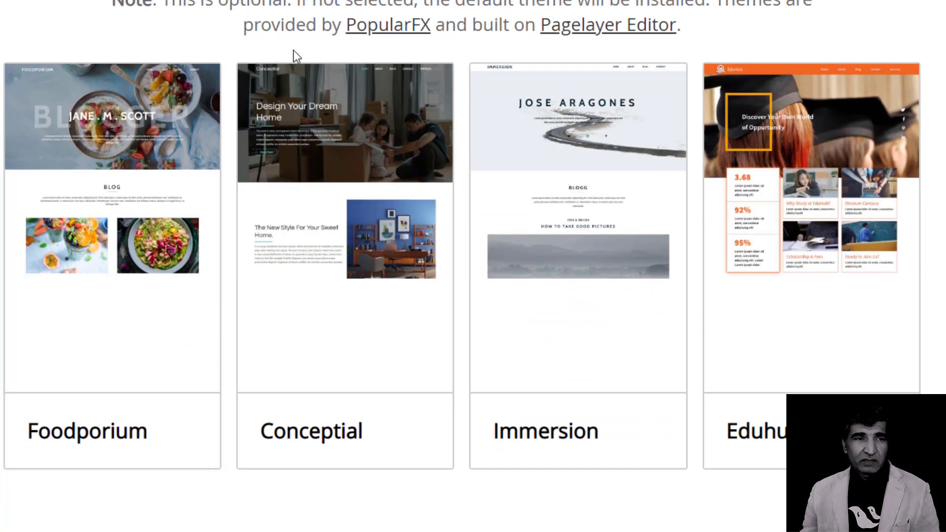
{"action": "scroll", "coordinate": [293, 58], "scroll_direction": "down", "scroll_amount": 5}
{"action": "scroll", "coordinate": [315, 88], "scroll_direction": "up", "scroll_amount": 10}
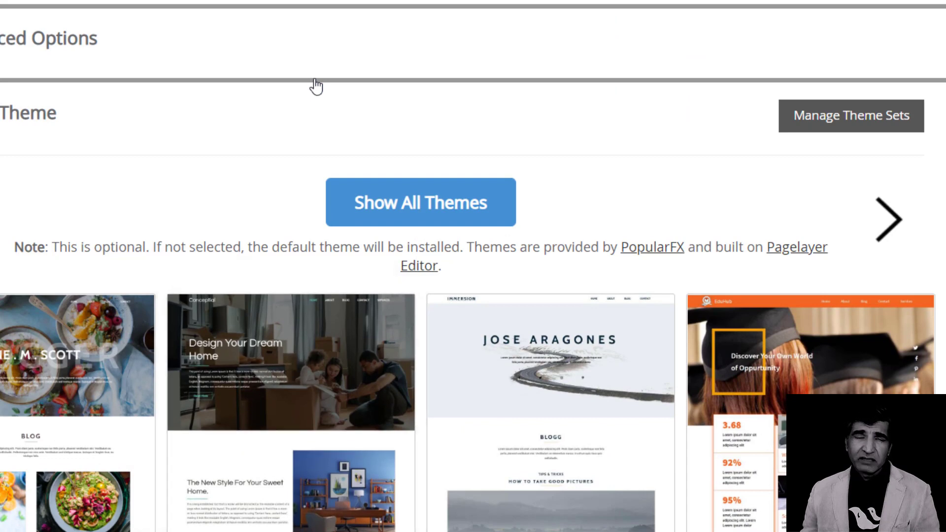
{"action": "scroll", "coordinate": [316, 86], "scroll_direction": "down", "scroll_amount": 6}
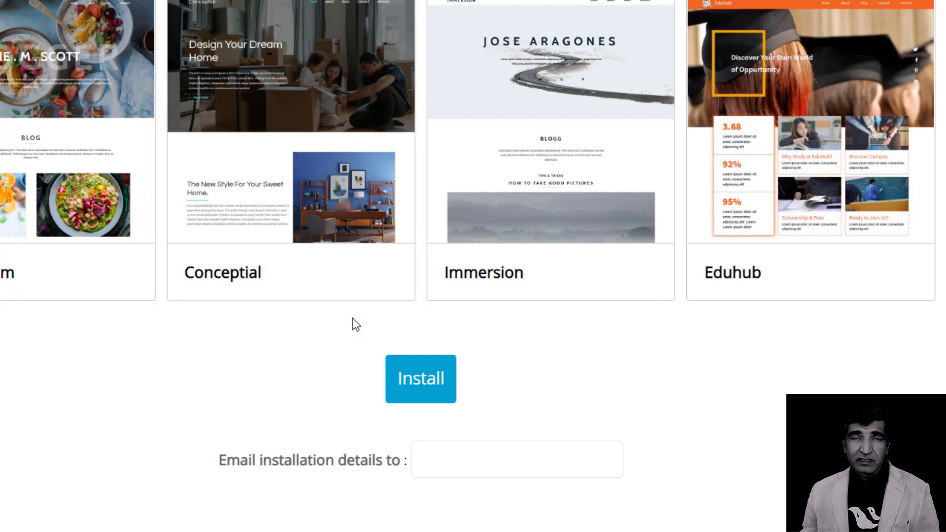
{"action": "scroll", "coordinate": [308, 290], "scroll_direction": "down", "scroll_amount": 2}
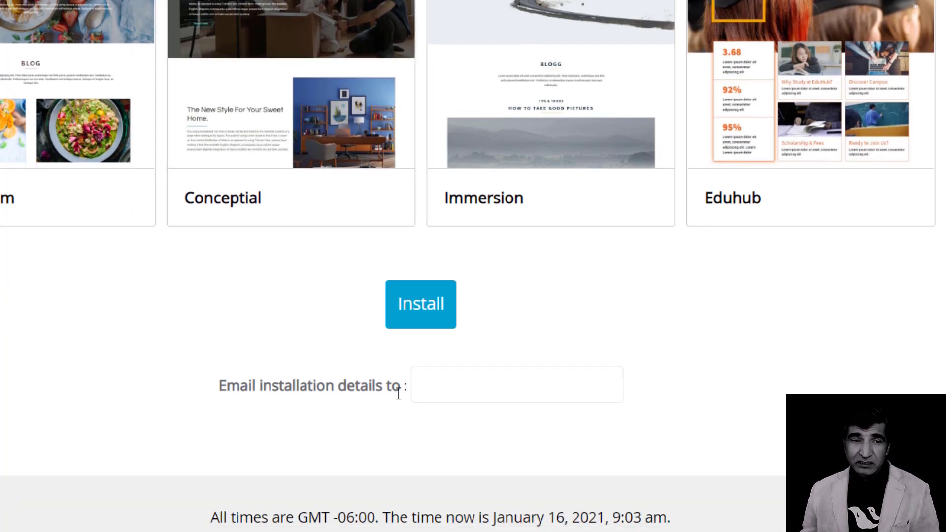
{"action": "left_click", "coordinate": [438, 390]}
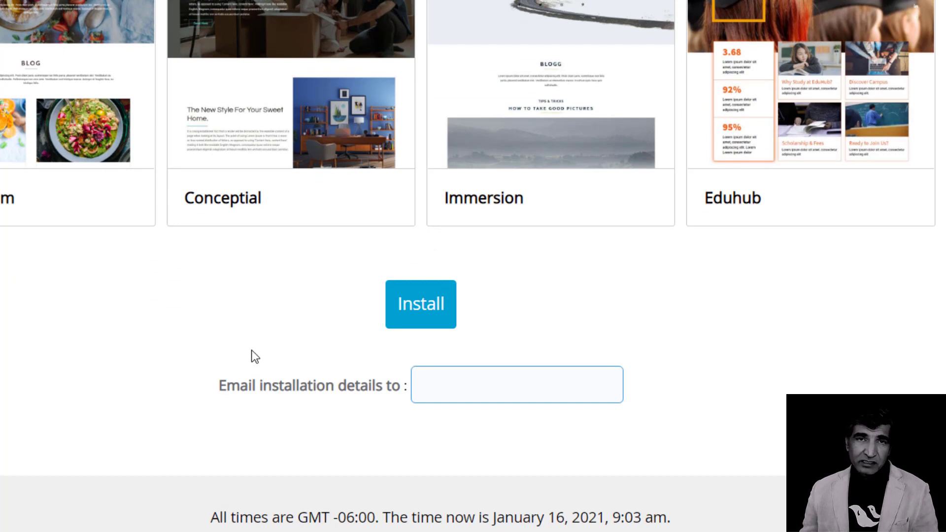
{"action": "scroll", "coordinate": [251, 354], "scroll_direction": "up", "scroll_amount": 2}
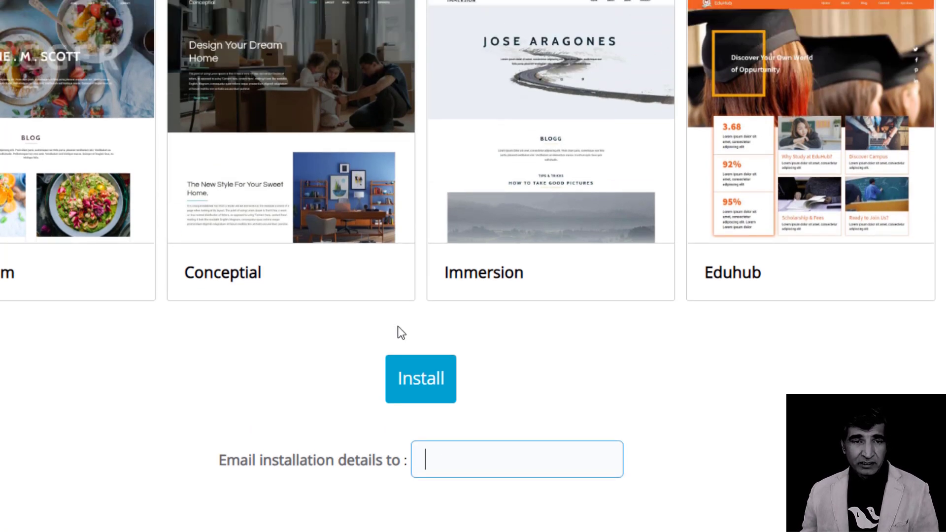
{"action": "scroll", "coordinate": [399, 328], "scroll_direction": "up", "scroll_amount": 3}
{"action": "scroll", "coordinate": [401, 232], "scroll_direction": "up", "scroll_amount": 3}
{"action": "scroll", "coordinate": [401, 232], "scroll_direction": "down", "scroll_amount": 7}
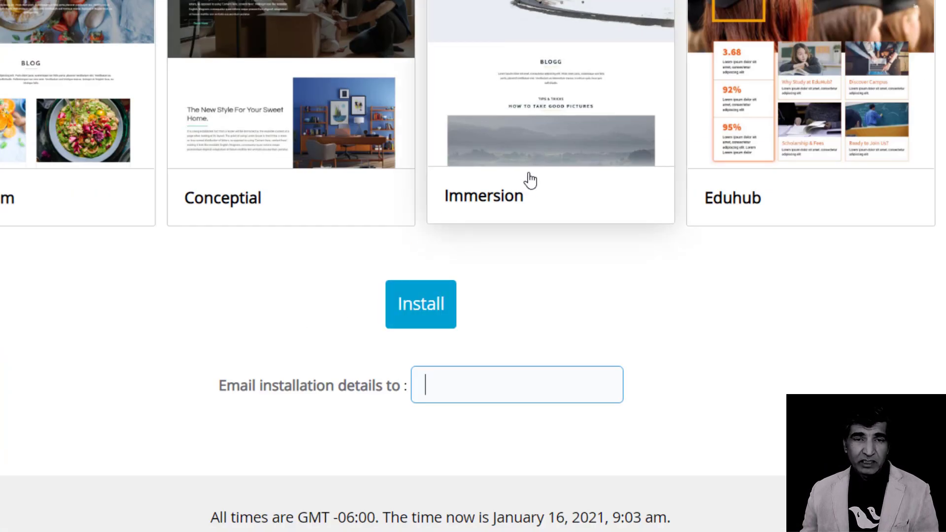
{"action": "key", "text": "ctrl+minus"}
{"action": "key", "text": "ctrl+minus"}
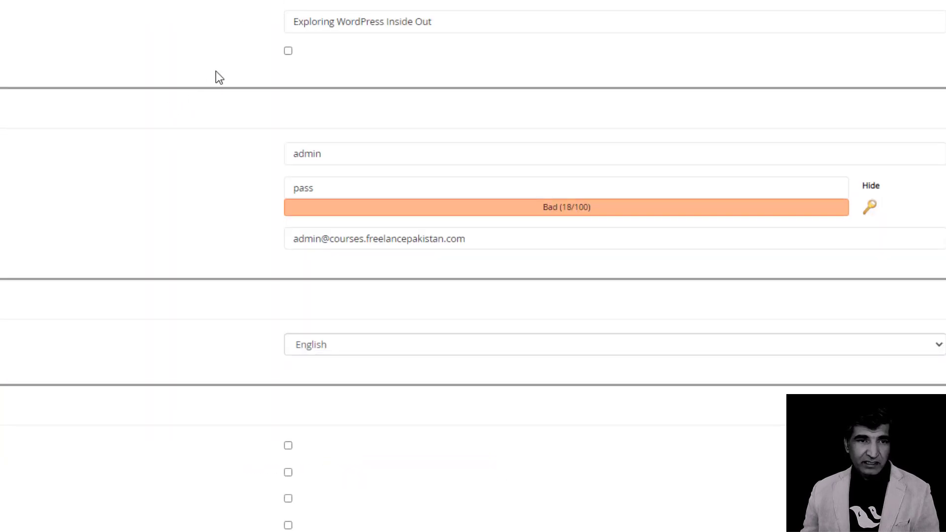
{"action": "scroll", "coordinate": [216, 83], "scroll_direction": "up", "scroll_amount": 5}
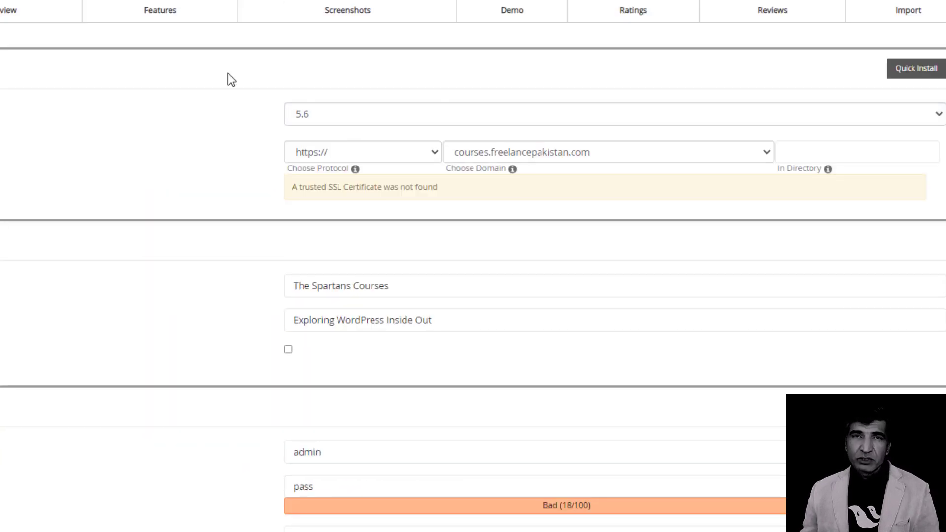
{"action": "scroll", "coordinate": [232, 118], "scroll_direction": "down", "scroll_amount": 6}
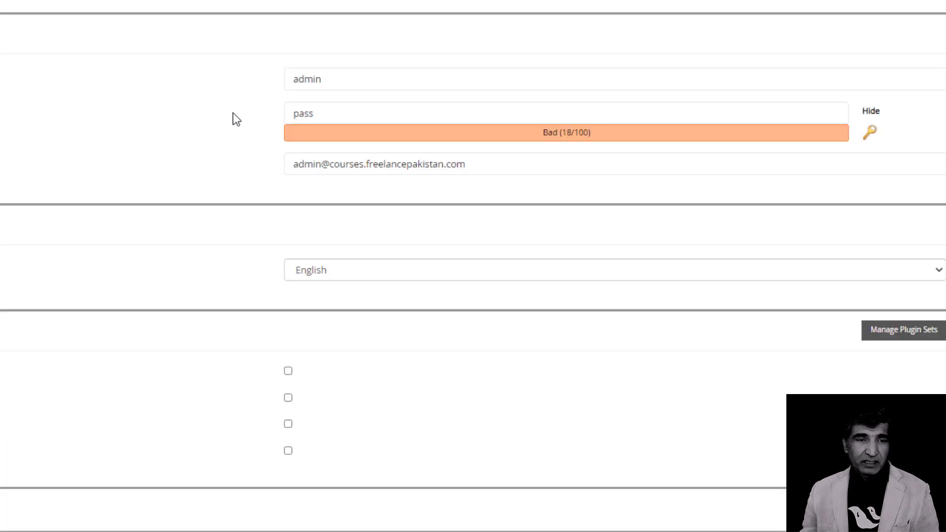
{"action": "left_click", "coordinate": [359, 78]}
{"action": "left_click", "coordinate": [336, 105]}
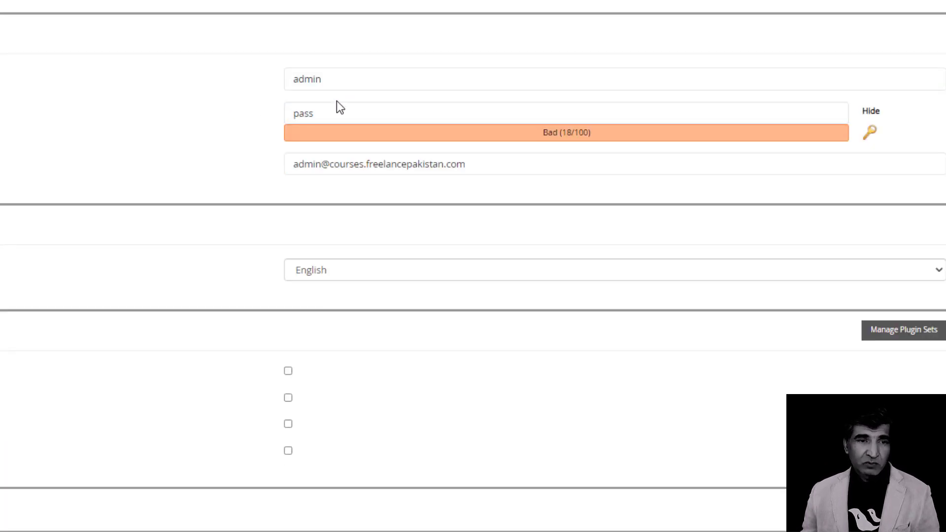
{"action": "left_click", "coordinate": [205, 106]}
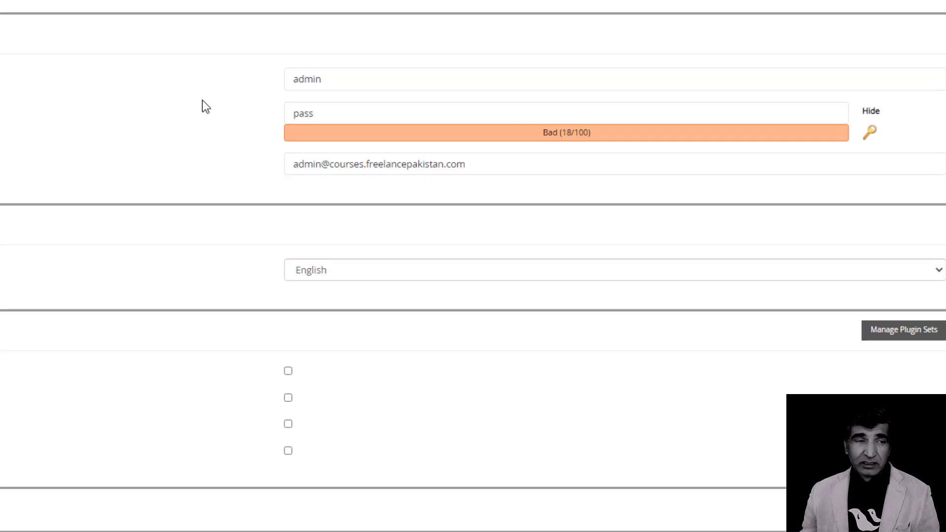
Replace the default admin username with 'SpartansPro'.
{"action": "scroll", "coordinate": [202, 105], "scroll_direction": "up", "scroll_amount": 3}
{"action": "scroll", "coordinate": [209, 148], "scroll_direction": "down", "scroll_amount": 3}
{"action": "left_click_drag", "start_coordinate": [353, 84], "coordinate": [220, 80]}
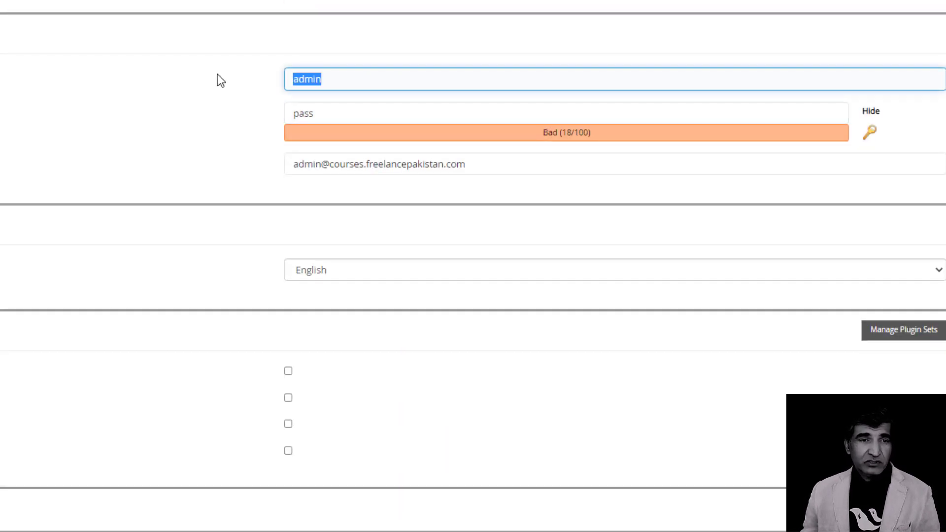
{"action": "scroll", "coordinate": [217, 74], "scroll_direction": "up", "scroll_amount": 5}
{"action": "scroll", "coordinate": [194, 152], "scroll_direction": "down", "scroll_amount": 4}
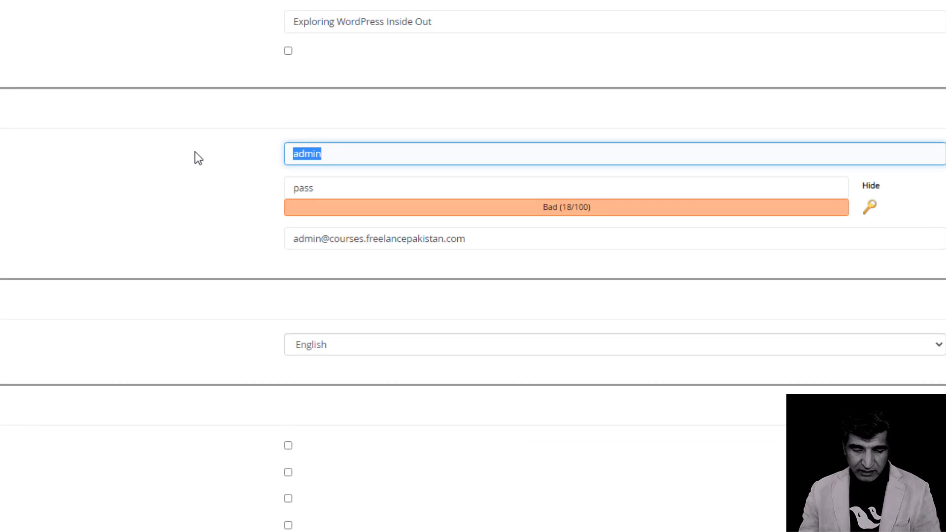
{"action": "type", "text": "Spartans"}
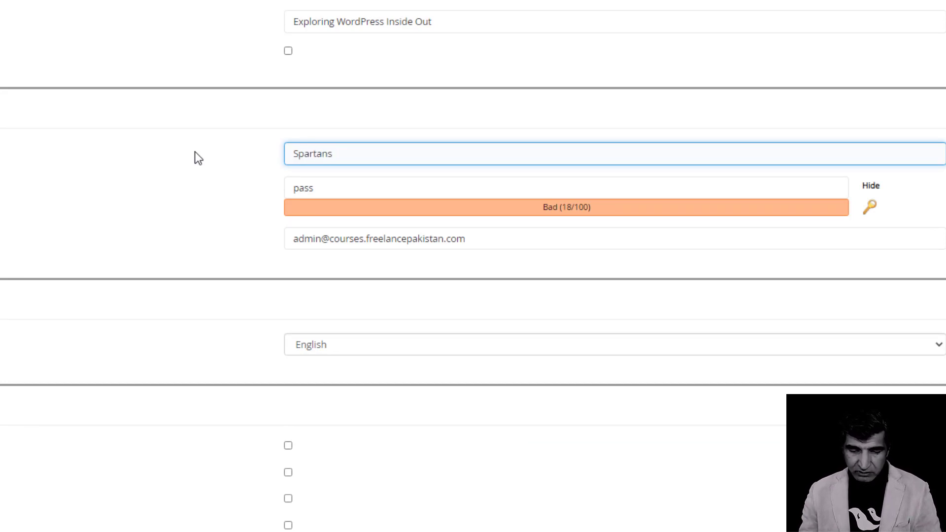
{"action": "type", "text": "Pro"}
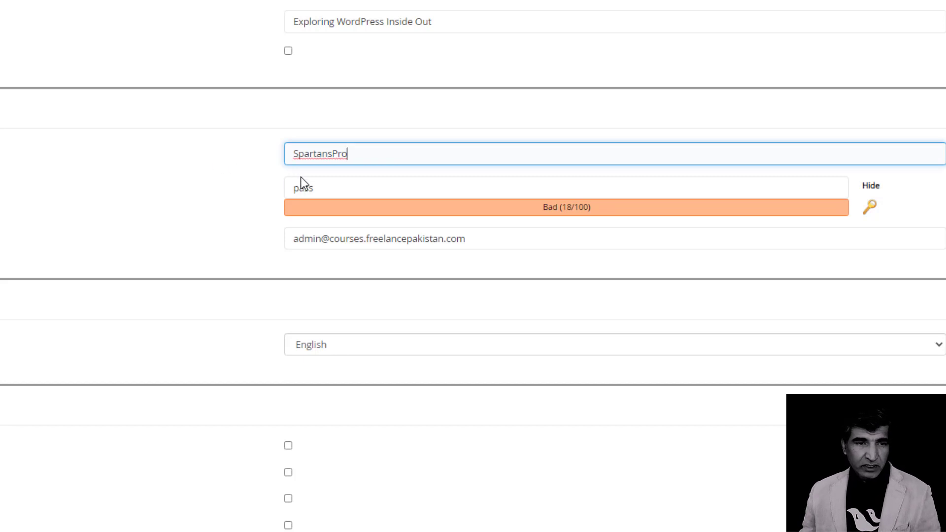
Overwrite the weak admin password with a new one rated Strong (83/100).
{"action": "left_click", "coordinate": [321, 186]}
{"action": "key", "text": "ctrl+a"}
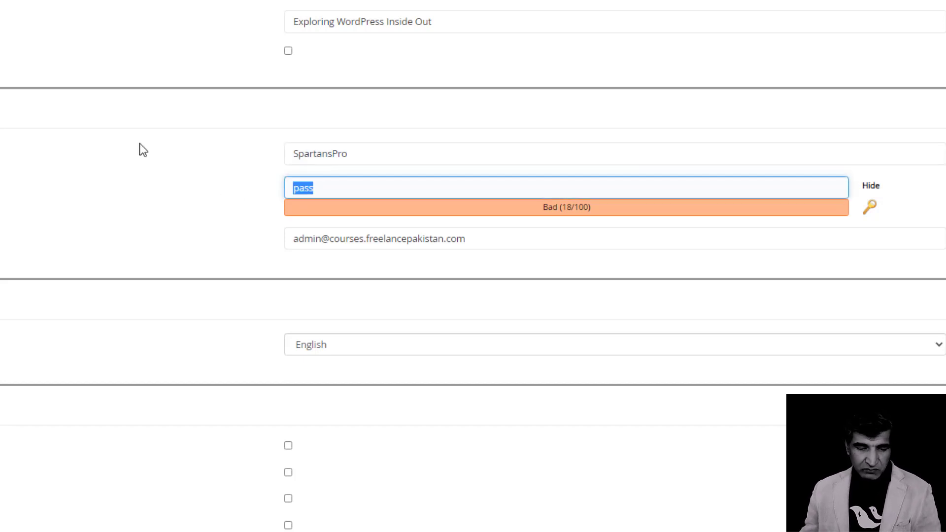
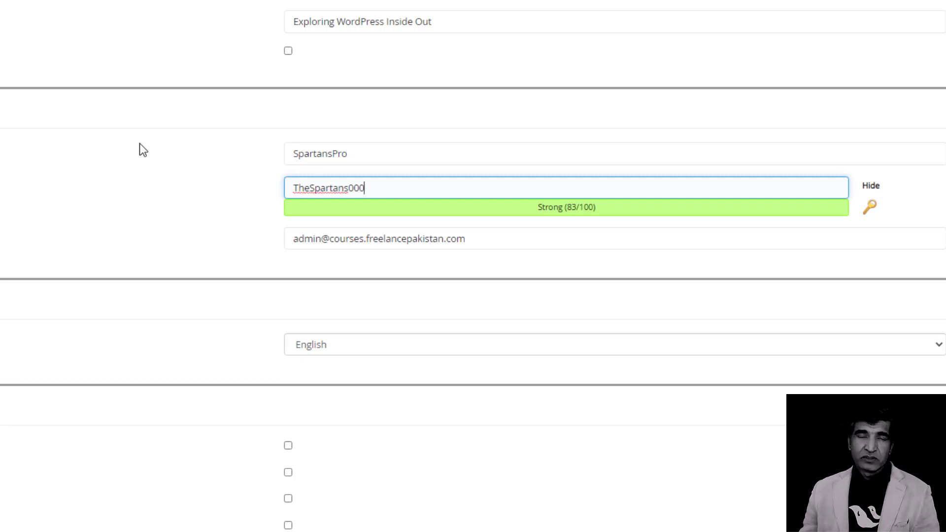
Review the new admin username, password and admin email fields.
{"action": "left_click", "coordinate": [361, 154]}
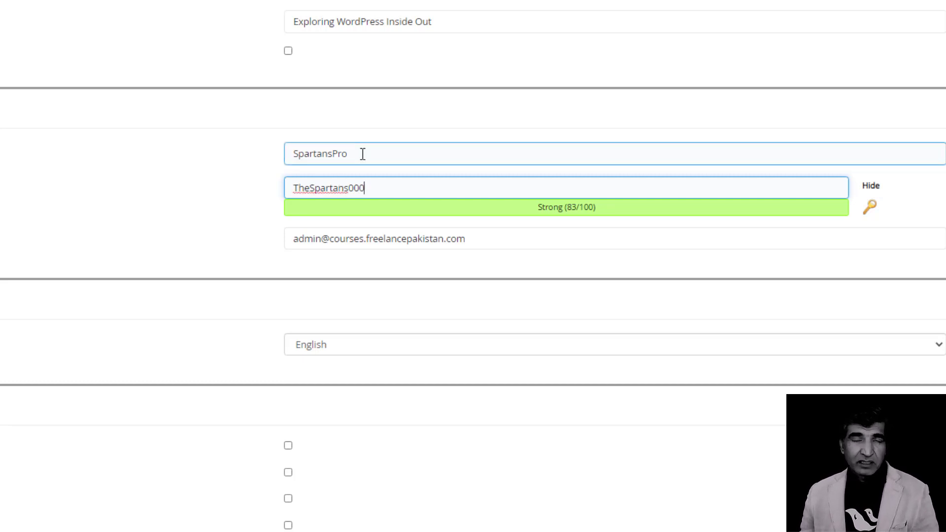
{"action": "left_click", "coordinate": [358, 188]}
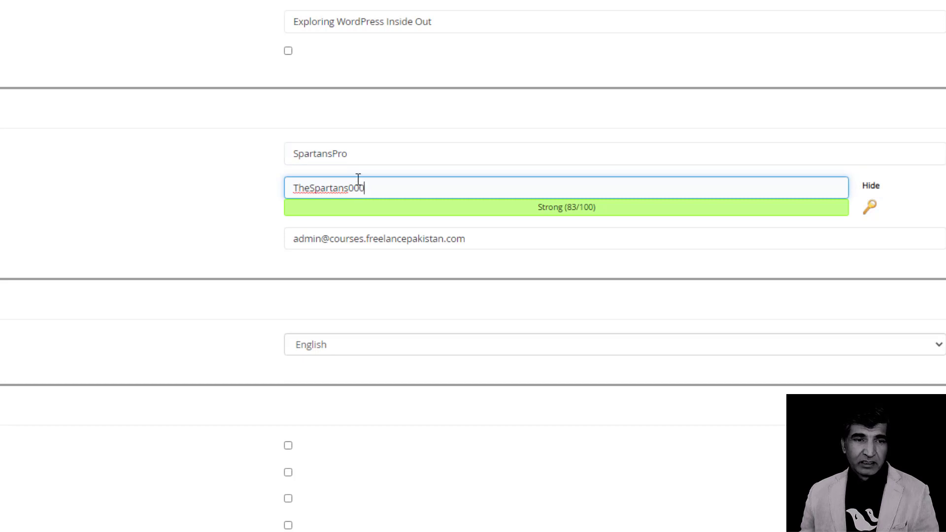
{"action": "left_click", "coordinate": [360, 158]}
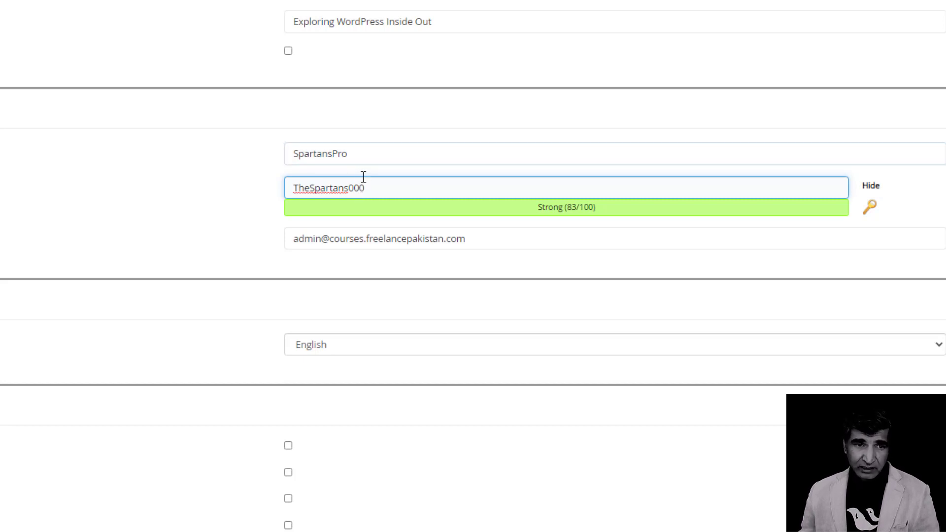
{"action": "left_click_drag", "start_coordinate": [365, 188], "coordinate": [277, 194]}
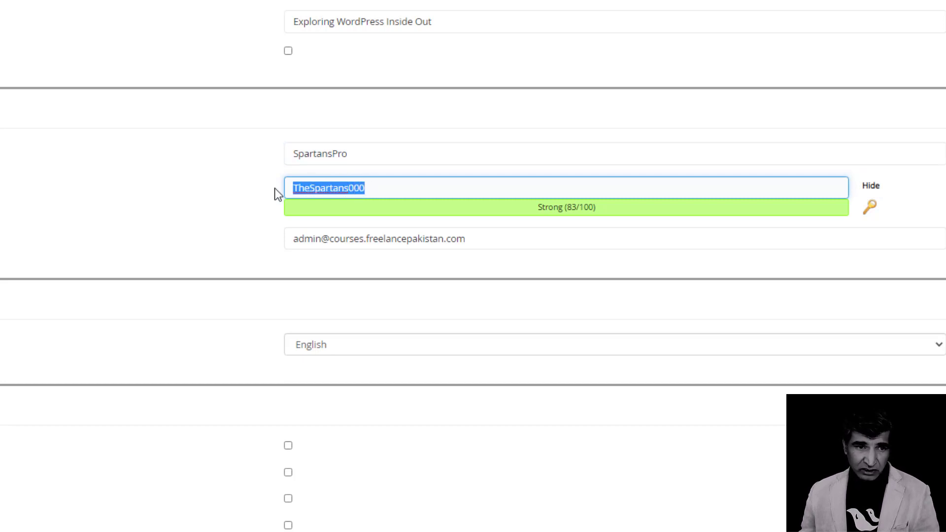
{"action": "left_click", "coordinate": [224, 164]}
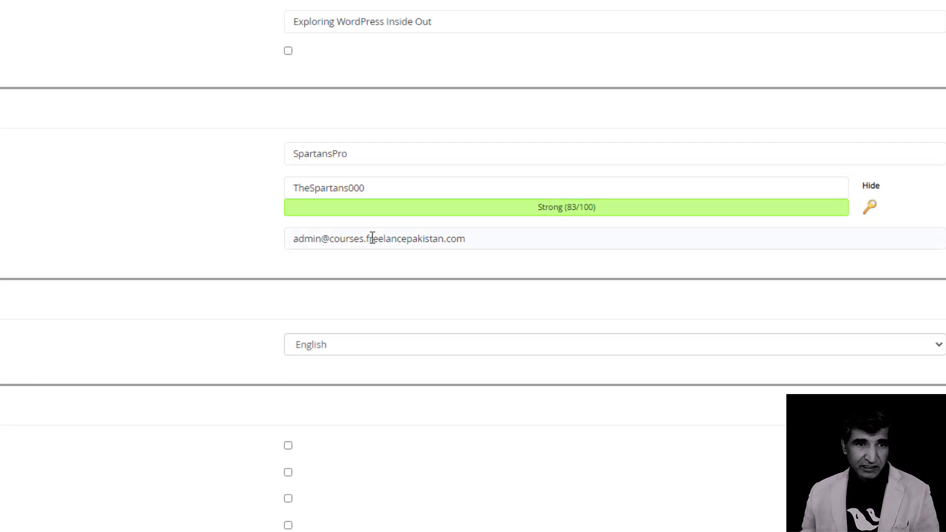
{"action": "left_click_drag", "start_coordinate": [485, 242], "coordinate": [225, 230]}
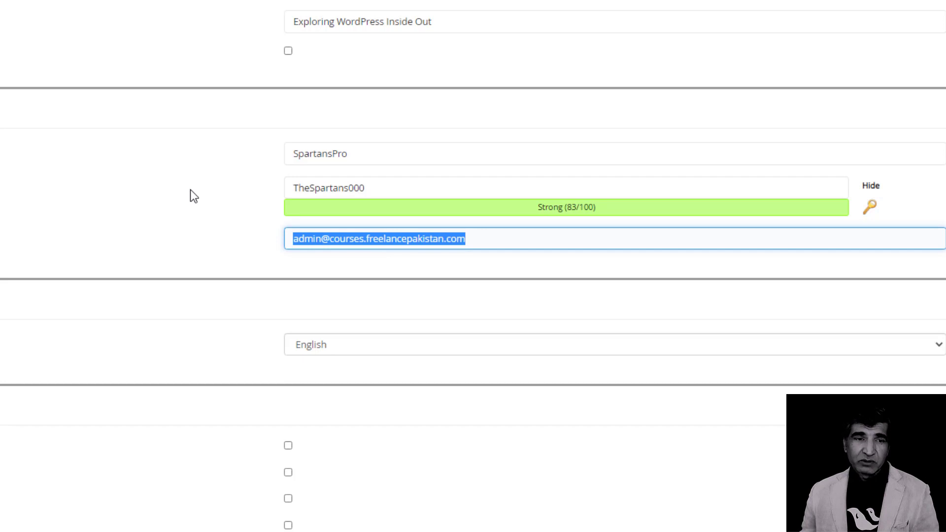
{"action": "scroll", "coordinate": [164, 139], "scroll_direction": "up", "scroll_amount": 6}
{"action": "scroll", "coordinate": [164, 139], "scroll_direction": "down", "scroll_amount": 20}
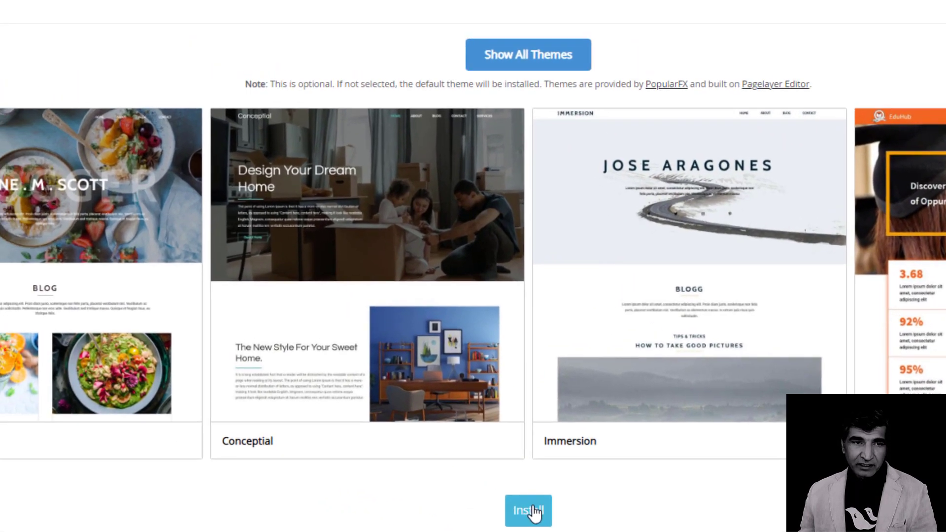
Install WordPress on courses.freelancepakistan.com and bring up the new site link's context menu.
{"action": "left_click", "coordinate": [422, 446]}
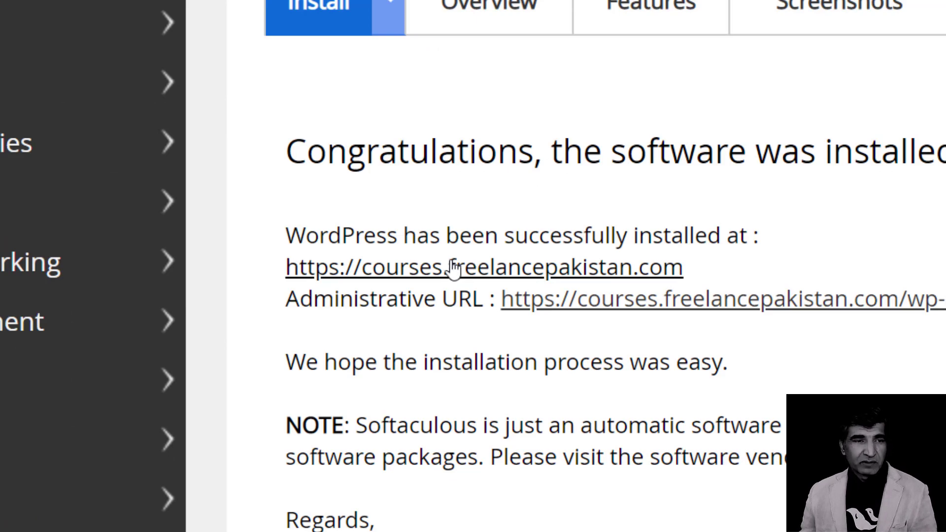
{"action": "right_click", "coordinate": [453, 270]}
Open The Spartans Courses site in a new tab and look over its pages.
{"action": "left_click", "coordinate": [467, 281]}
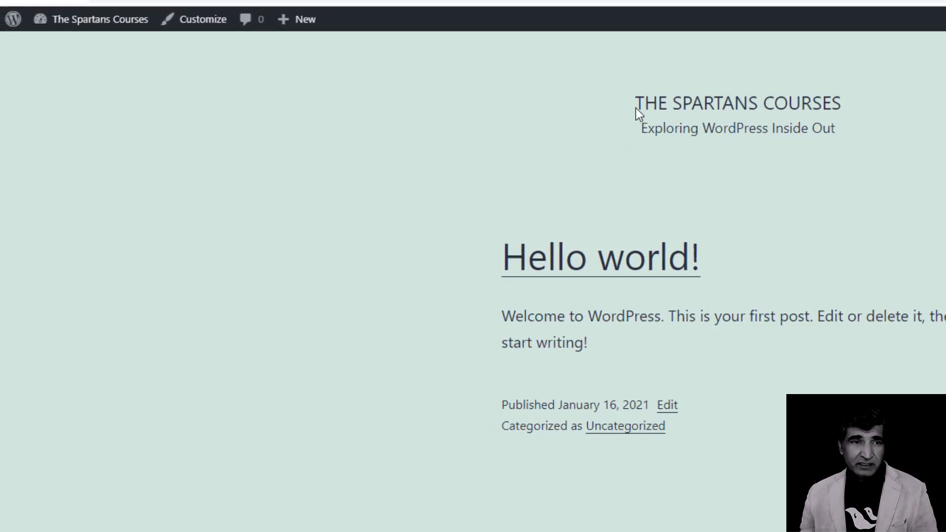
{"action": "scroll", "coordinate": [720, 239], "scroll_direction": "down", "scroll_amount": 4}
{"action": "scroll", "coordinate": [720, 239], "scroll_direction": "up", "scroll_amount": 4}
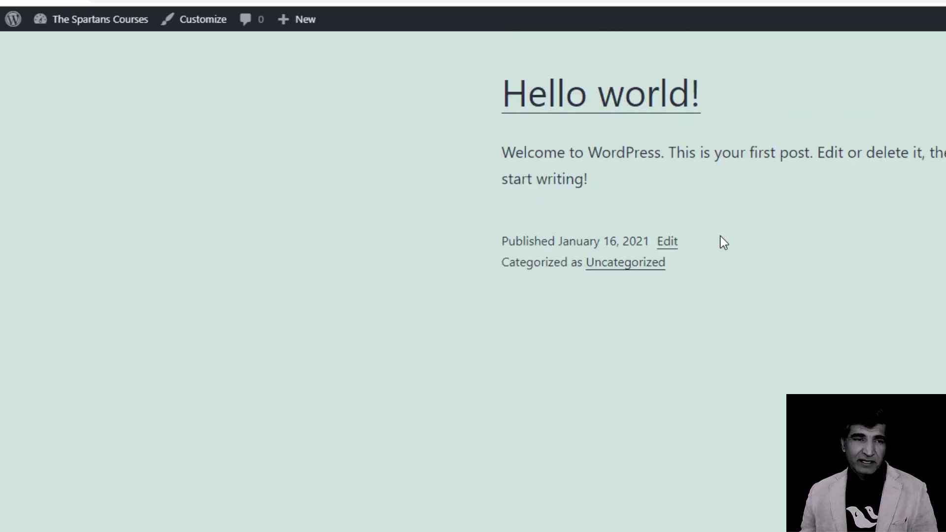
{"action": "mouse_move", "coordinate": [72, 25]}
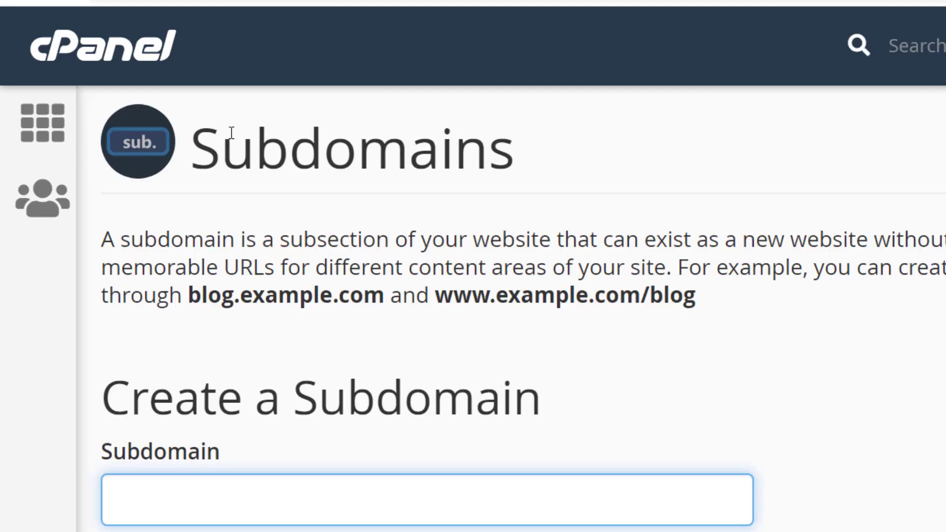
From cPanel home, open Softaculous WordPress and list installations, showing the courses.freelancepakistan.com install.
{"action": "left_click", "coordinate": [43, 123]}
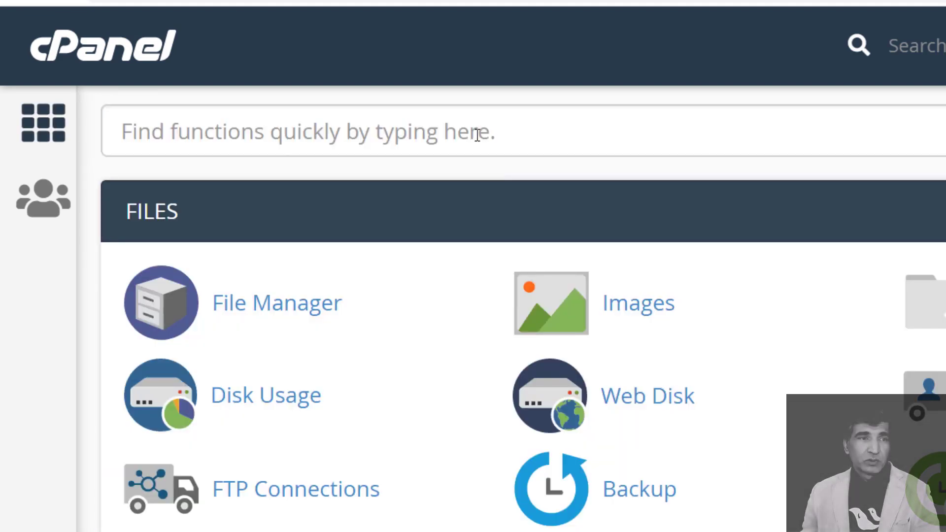
{"action": "scroll", "coordinate": [477, 135], "scroll_direction": "down", "scroll_amount": 15}
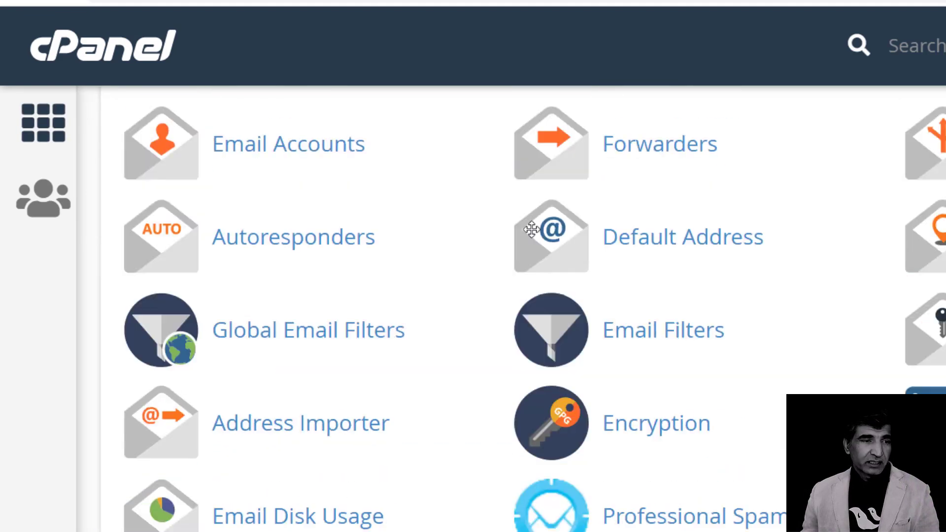
{"action": "scroll", "coordinate": [410, 294], "scroll_direction": "up", "scroll_amount": 8}
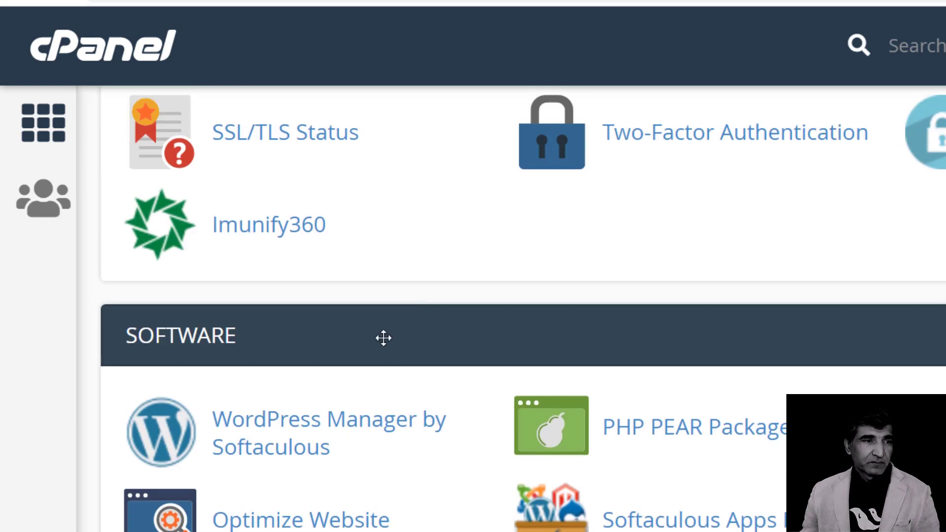
{"action": "scroll", "coordinate": [436, 428], "scroll_direction": "down", "scroll_amount": 10}
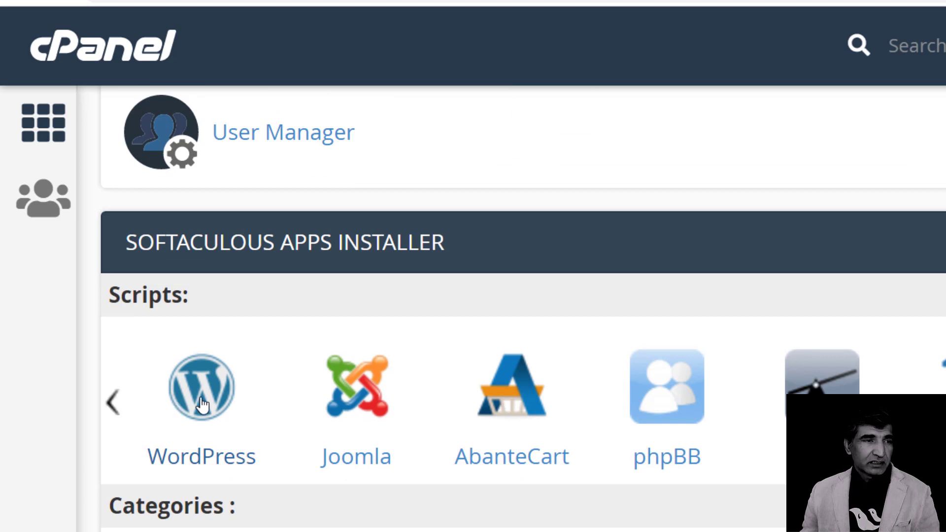
{"action": "left_click", "coordinate": [168, 397]}
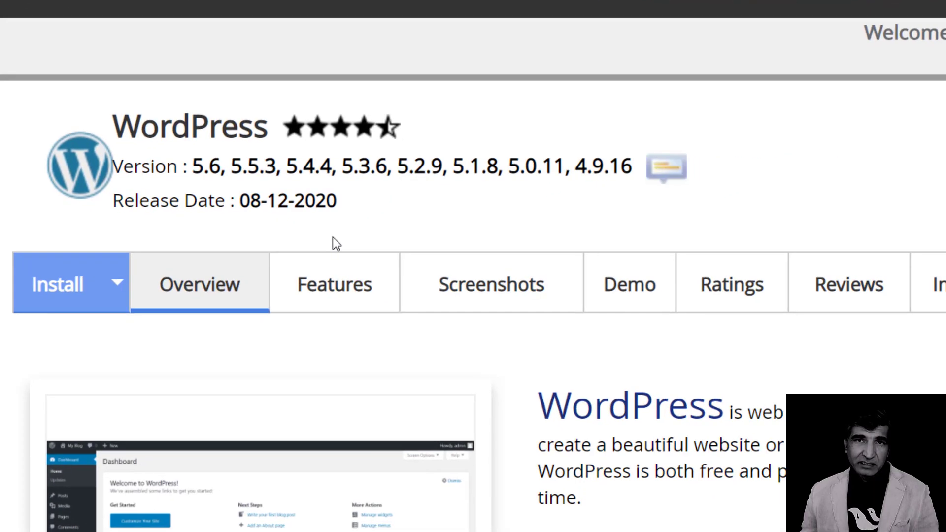
{"action": "scroll", "coordinate": [601, 352], "scroll_direction": "down", "scroll_amount": 8}
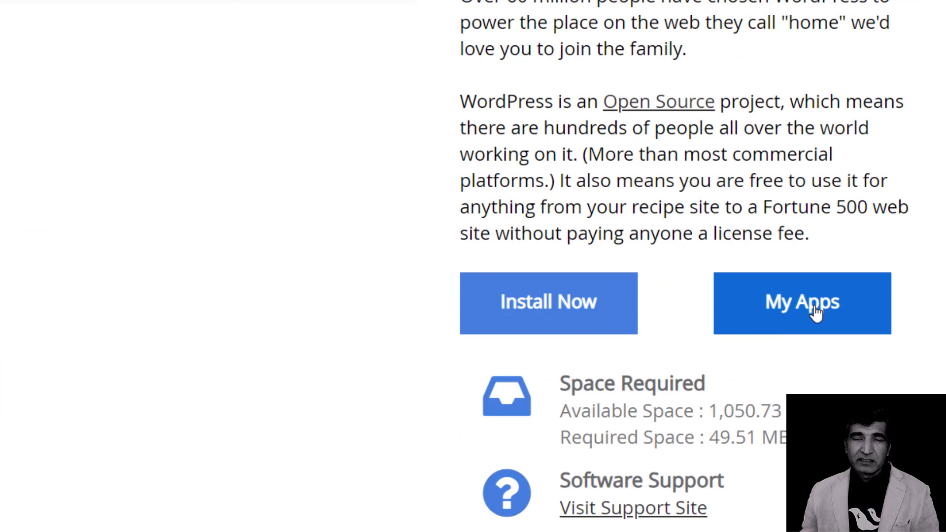
{"action": "left_click", "coordinate": [815, 312]}
{"action": "scroll", "coordinate": [802, 284], "scroll_direction": "down", "scroll_amount": 3}
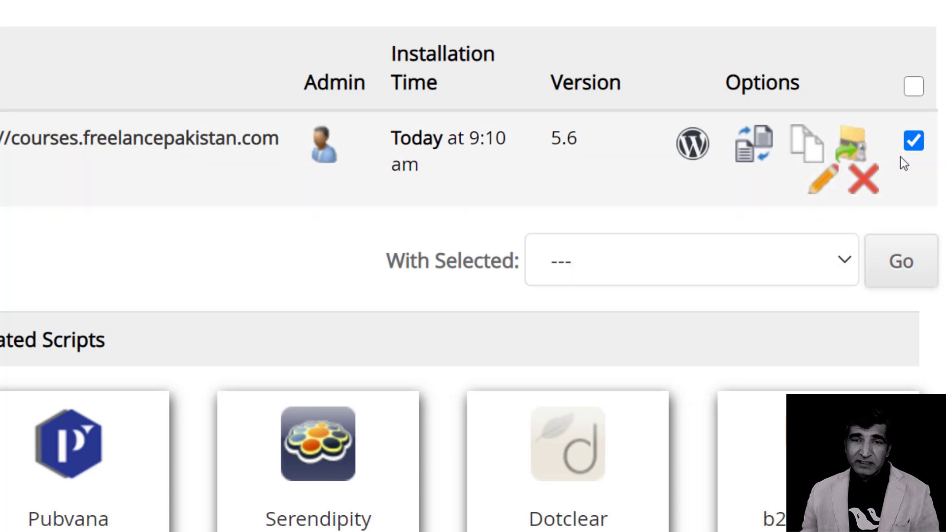
Remove the courses.freelancepakistan.com WordPress install completely, confirm, and dismiss the completion notice.
{"action": "left_click", "coordinate": [698, 266]}
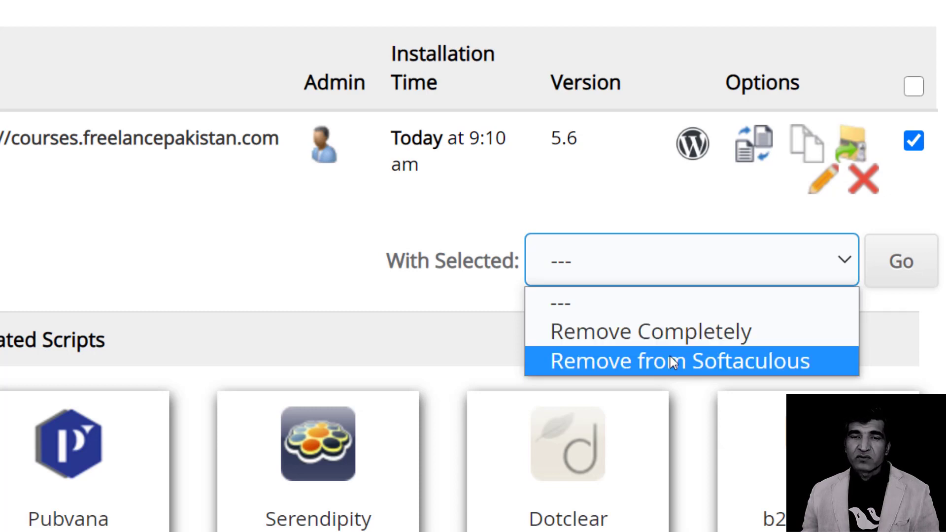
{"action": "left_click", "coordinate": [677, 333]}
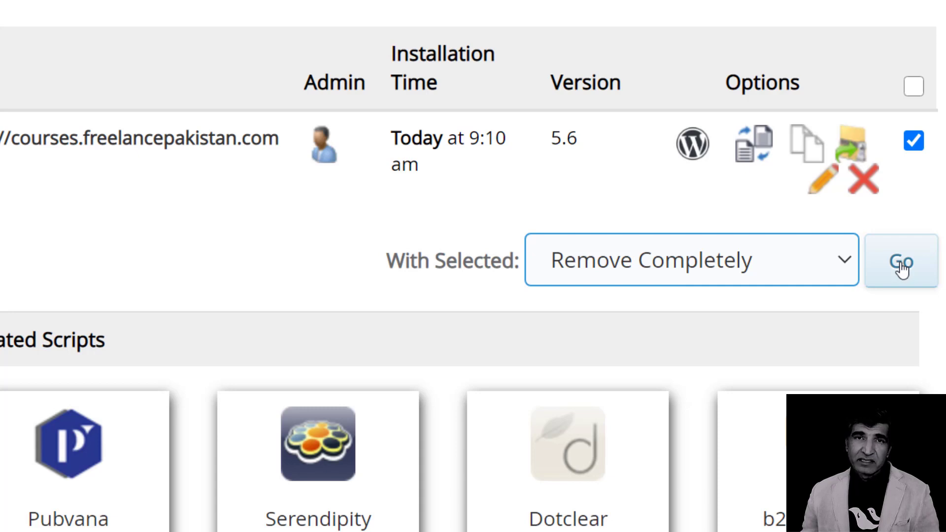
{"action": "left_click", "coordinate": [901, 269]}
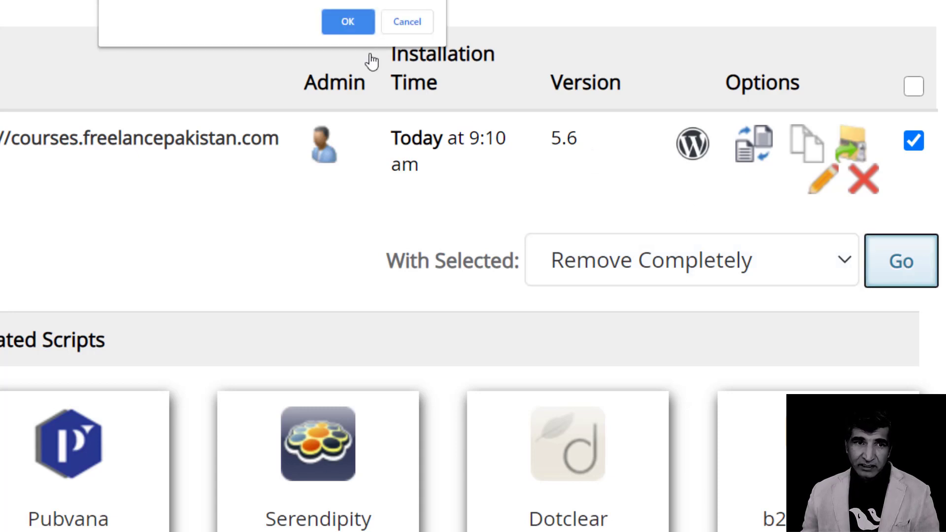
{"action": "left_click", "coordinate": [348, 24]}
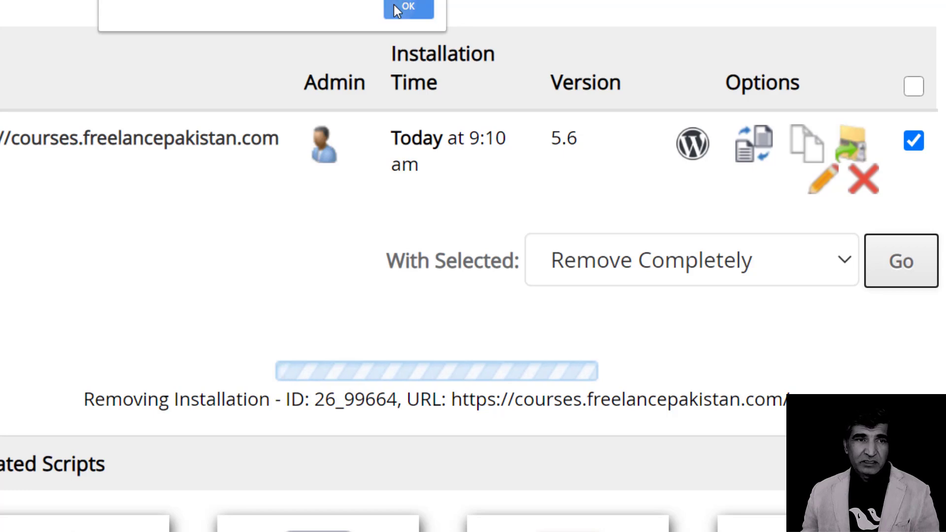
{"action": "left_click", "coordinate": [397, 10]}
{"action": "scroll", "coordinate": [404, 148], "scroll_direction": "up", "scroll_amount": 3}
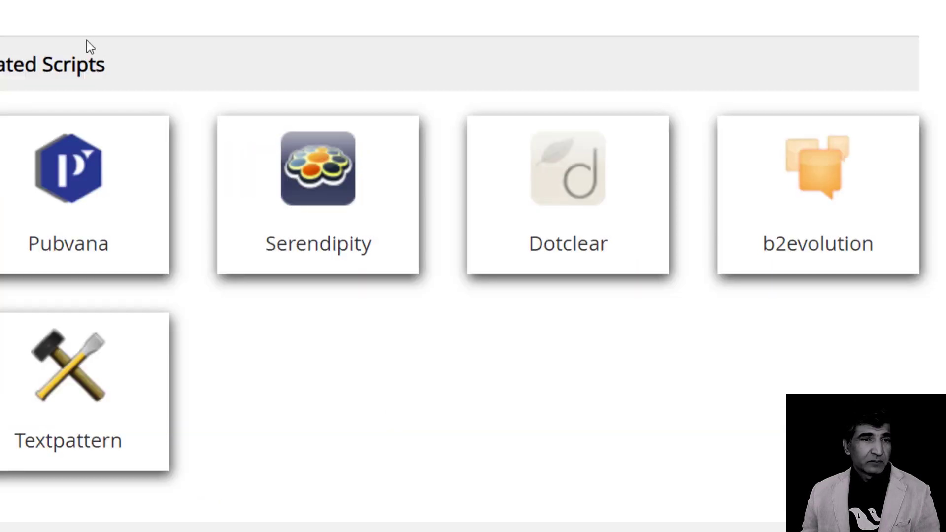
{"action": "scroll", "coordinate": [401, 138], "scroll_direction": "up", "scroll_amount": 5}
{"action": "scroll", "coordinate": [401, 131], "scroll_direction": "up", "scroll_amount": 5}
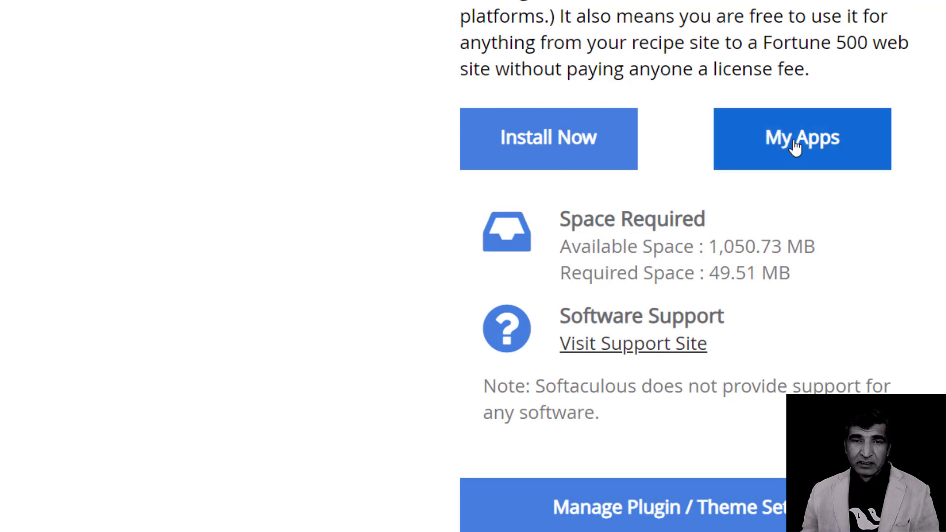
Search cPanel for 'sub' and open Subdomains, listing the courses and wpspartans300 subdomains.
{"action": "scroll", "coordinate": [743, 186], "scroll_direction": "down", "scroll_amount": 4}
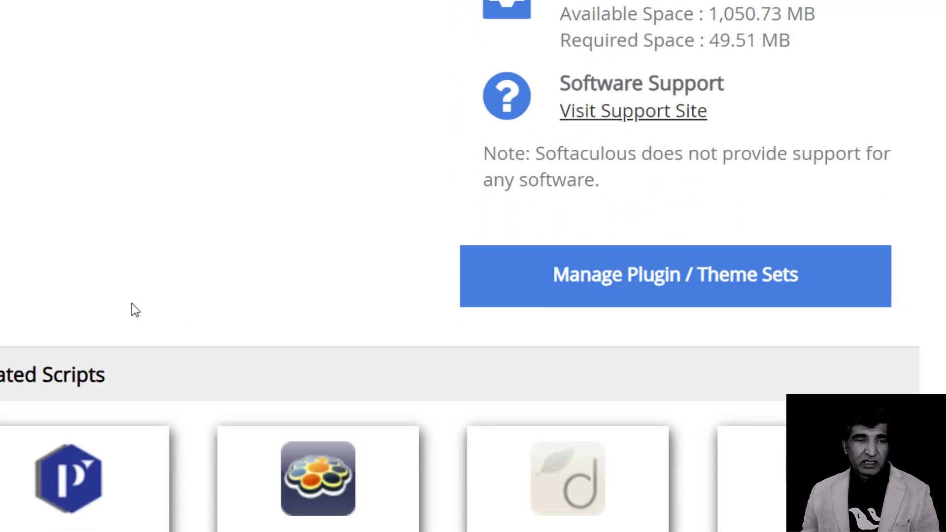
{"action": "scroll", "coordinate": [164, 296], "scroll_direction": "up", "scroll_amount": 14}
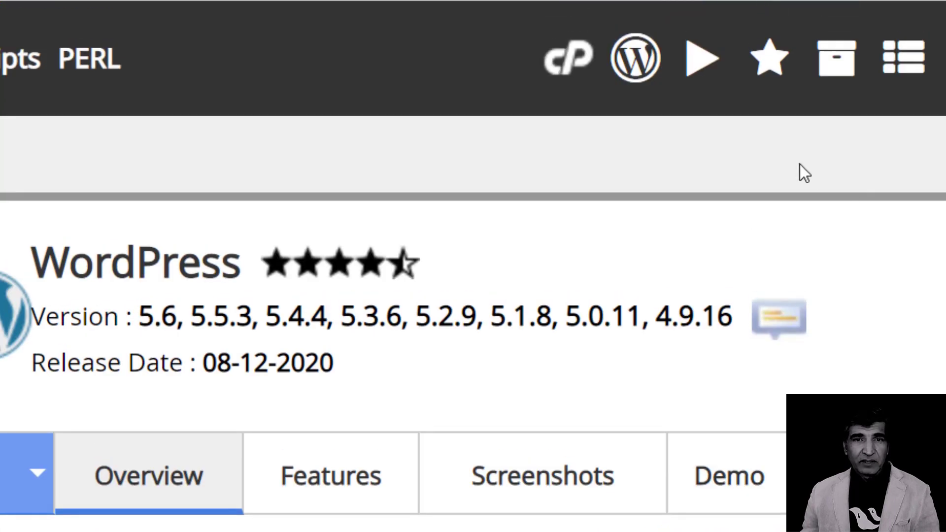
{"action": "left_click", "coordinate": [597, 74]}
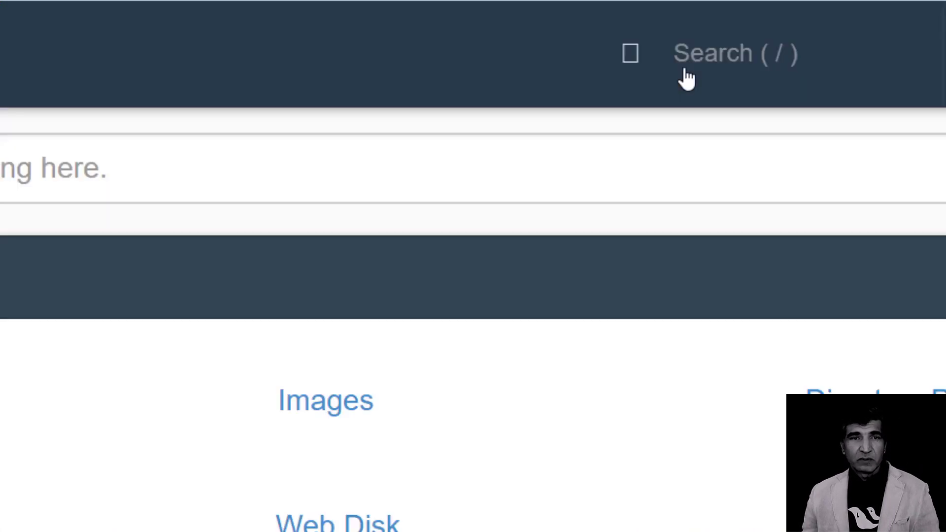
{"action": "left_click", "coordinate": [531, 169]}
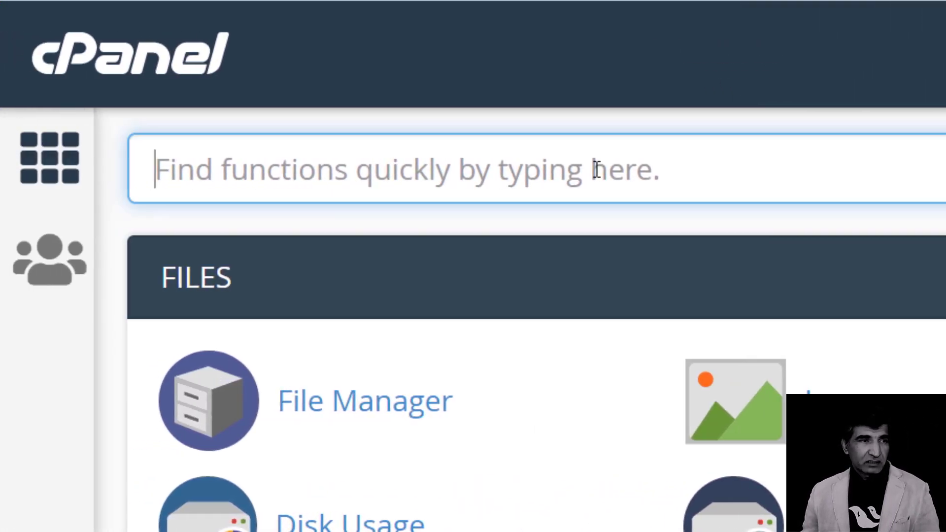
{"action": "type", "text": "sub"}
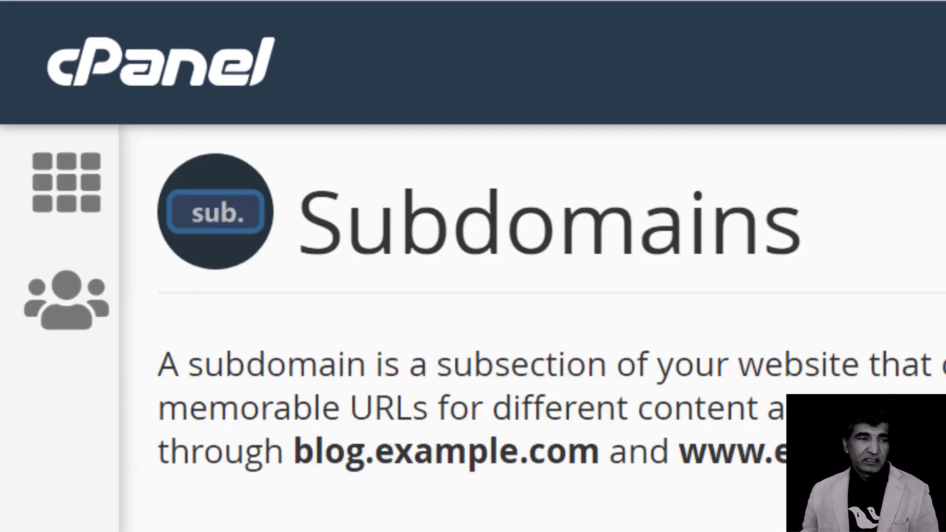
{"action": "scroll", "coordinate": [532, 325], "scroll_direction": "down", "scroll_amount": 10}
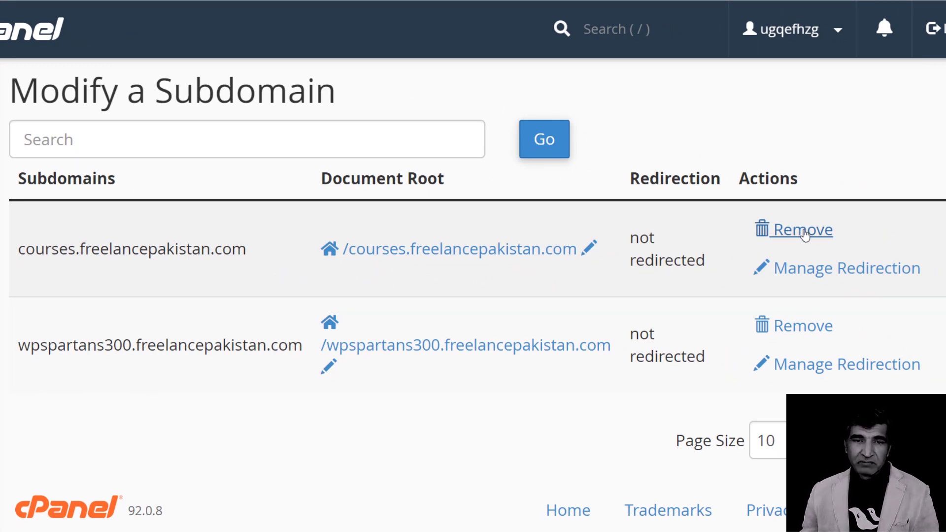
Delete courses.freelancepakistan.com, then confirm permanently deleting wpspartans300.freelancepakistan.com.
{"action": "left_click", "coordinate": [804, 235]}
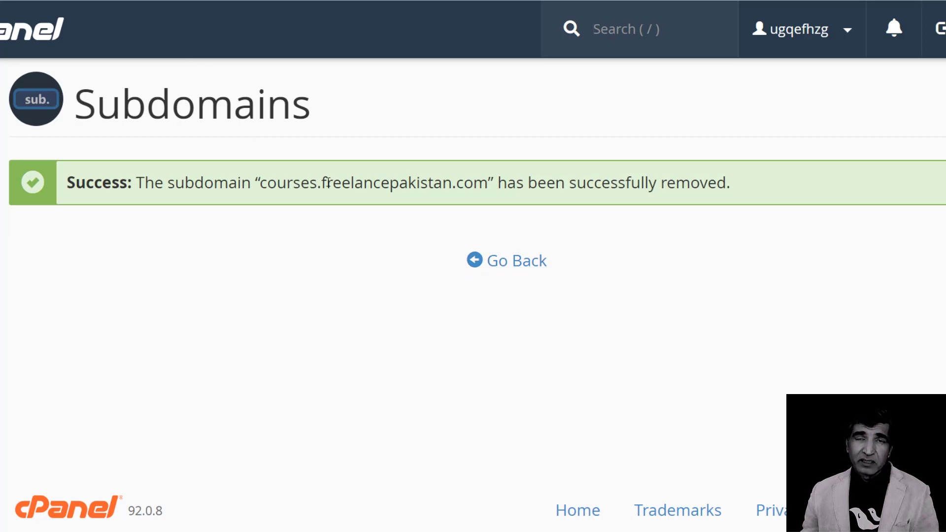
{"action": "left_click", "coordinate": [506, 264]}
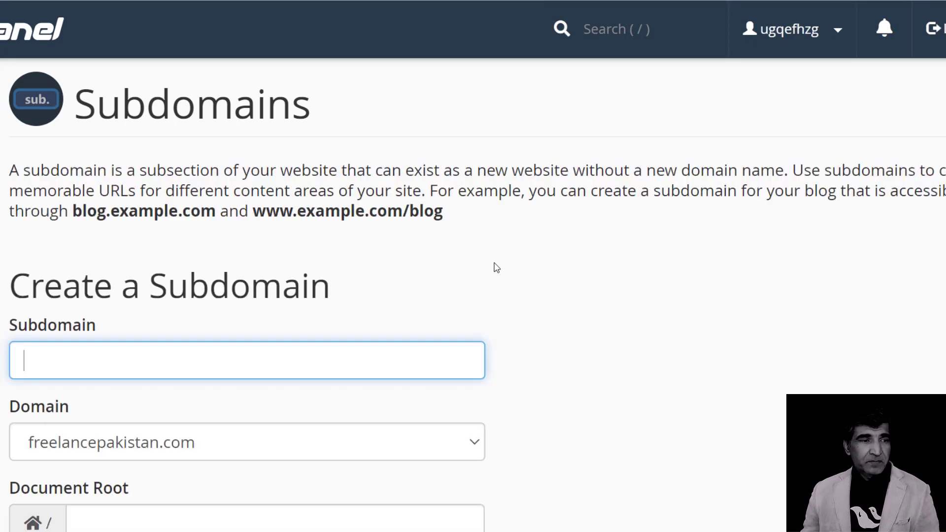
{"action": "scroll", "coordinate": [494, 266], "scroll_direction": "down", "scroll_amount": 10}
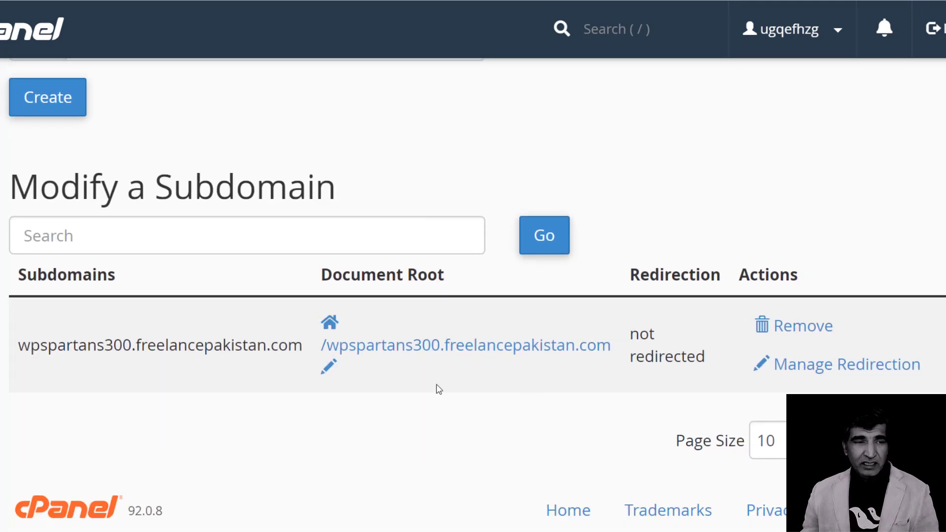
{"action": "left_click", "coordinate": [795, 334]}
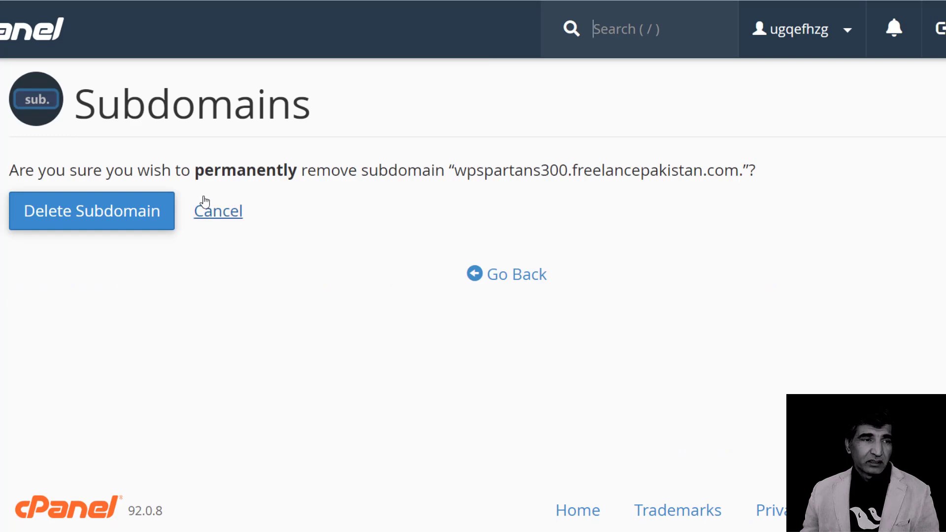
{"action": "left_click", "coordinate": [95, 210]}
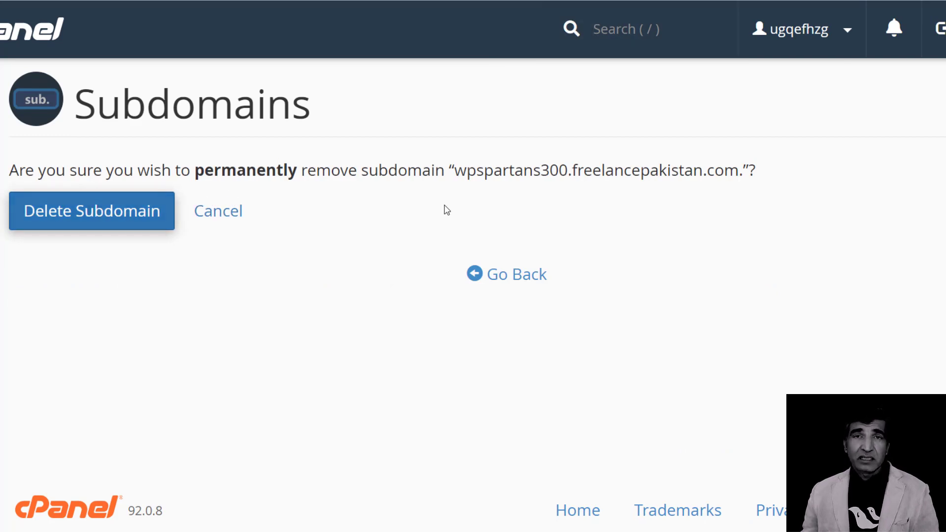